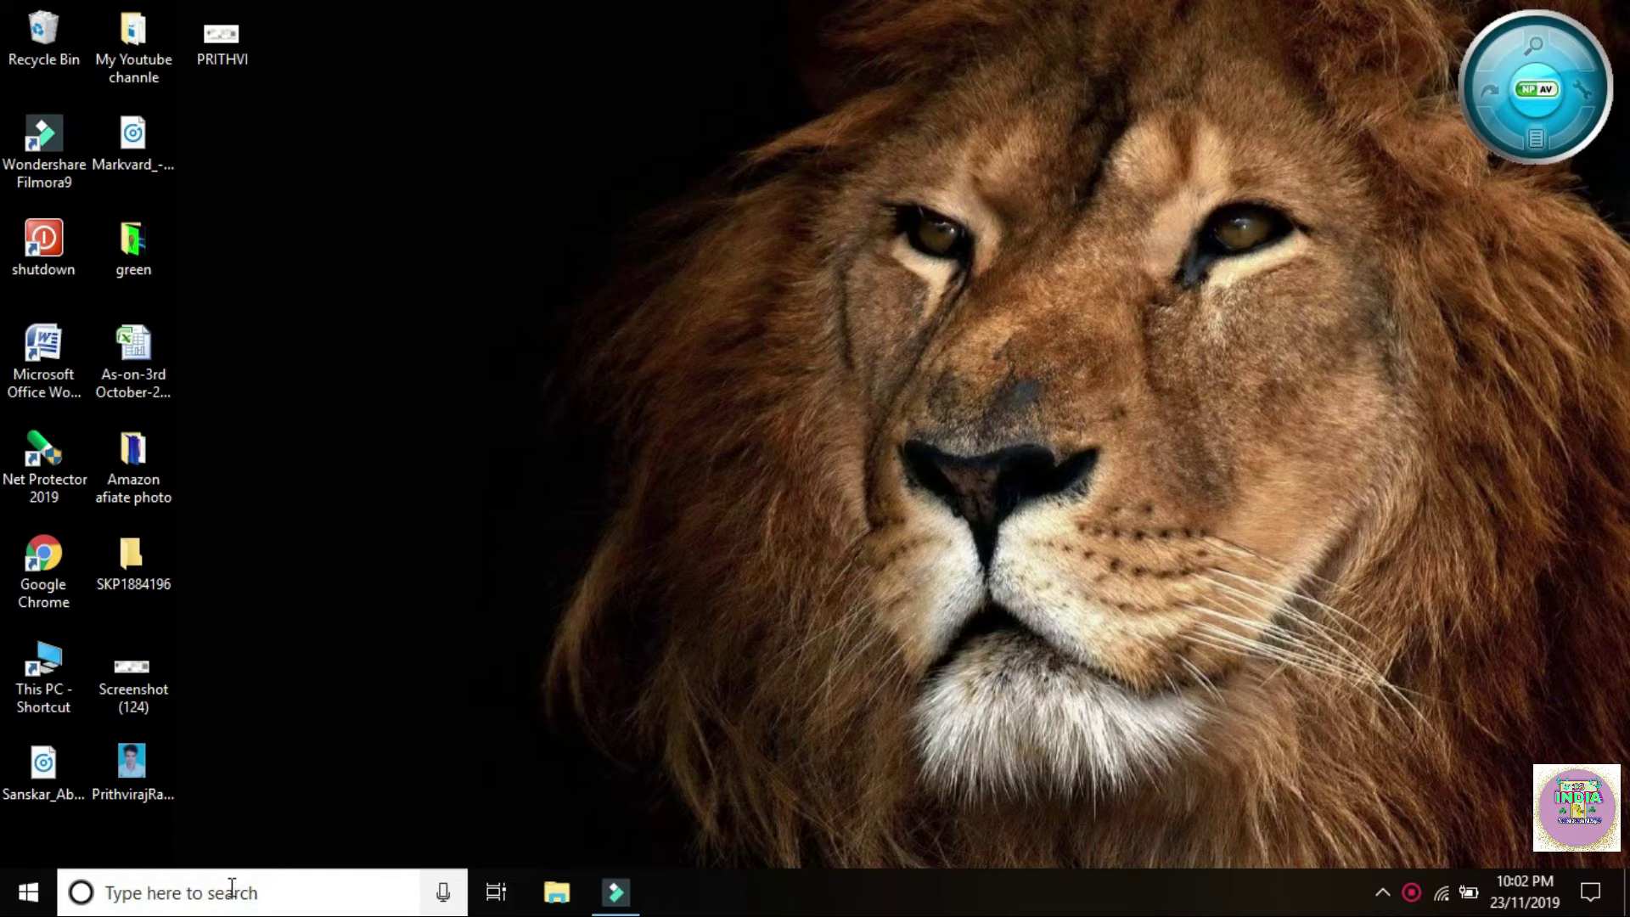
{"action": "right_click", "coordinate": [476, 399]}
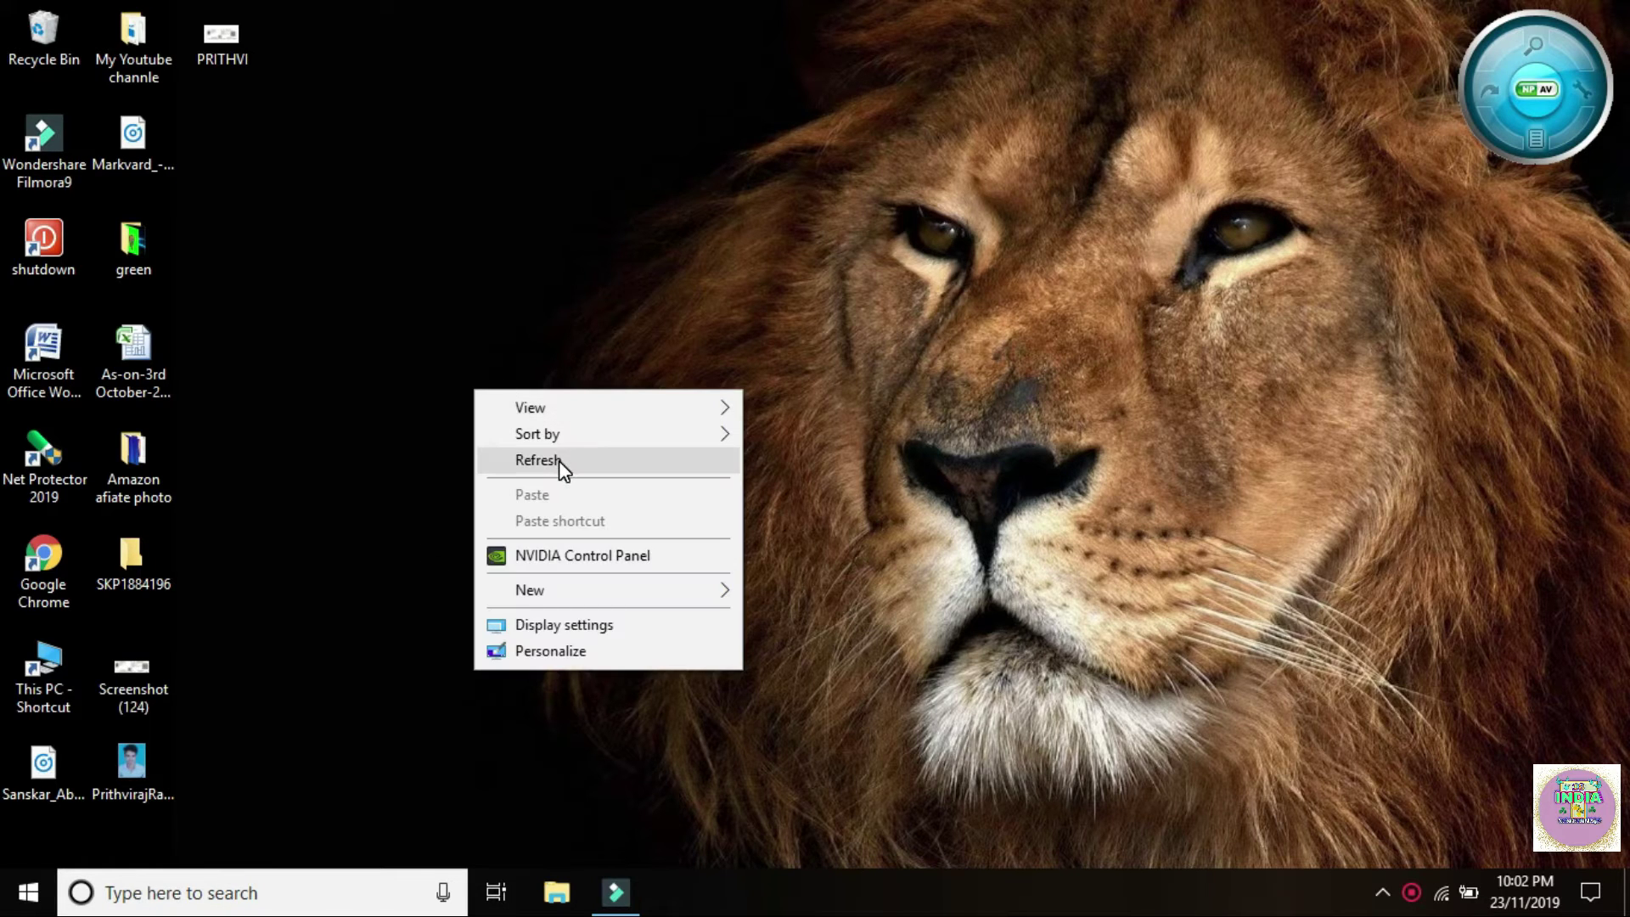
{"action": "right_click", "coordinate": [557, 333]}
{"action": "left_click", "coordinate": [1200, 290]}
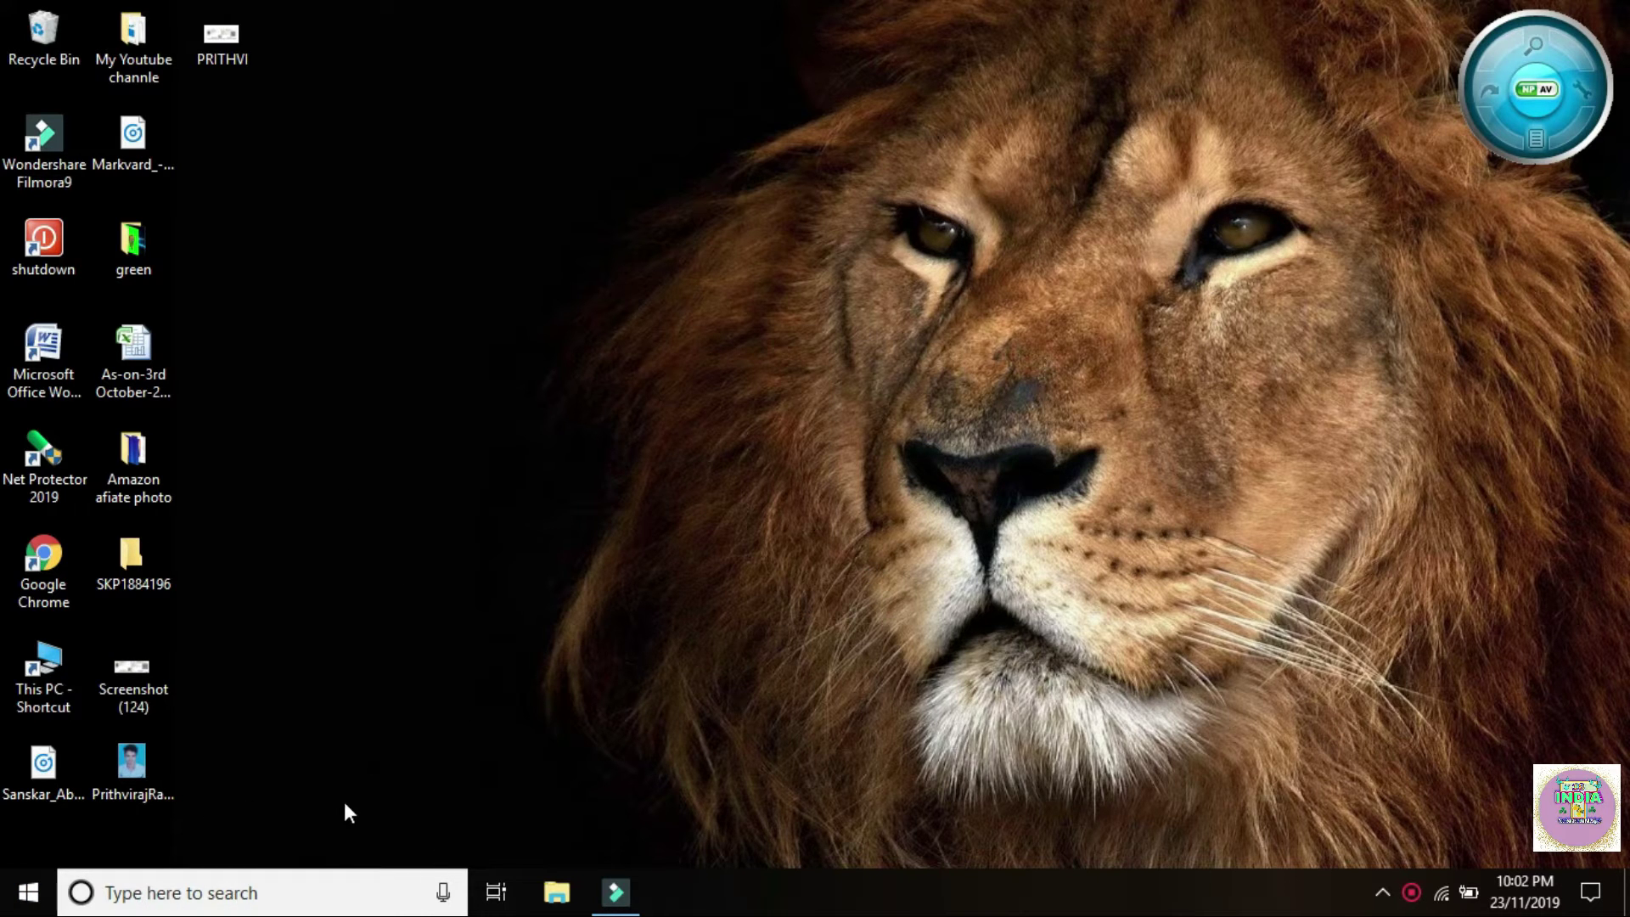
{"action": "right_click", "coordinate": [559, 333]}
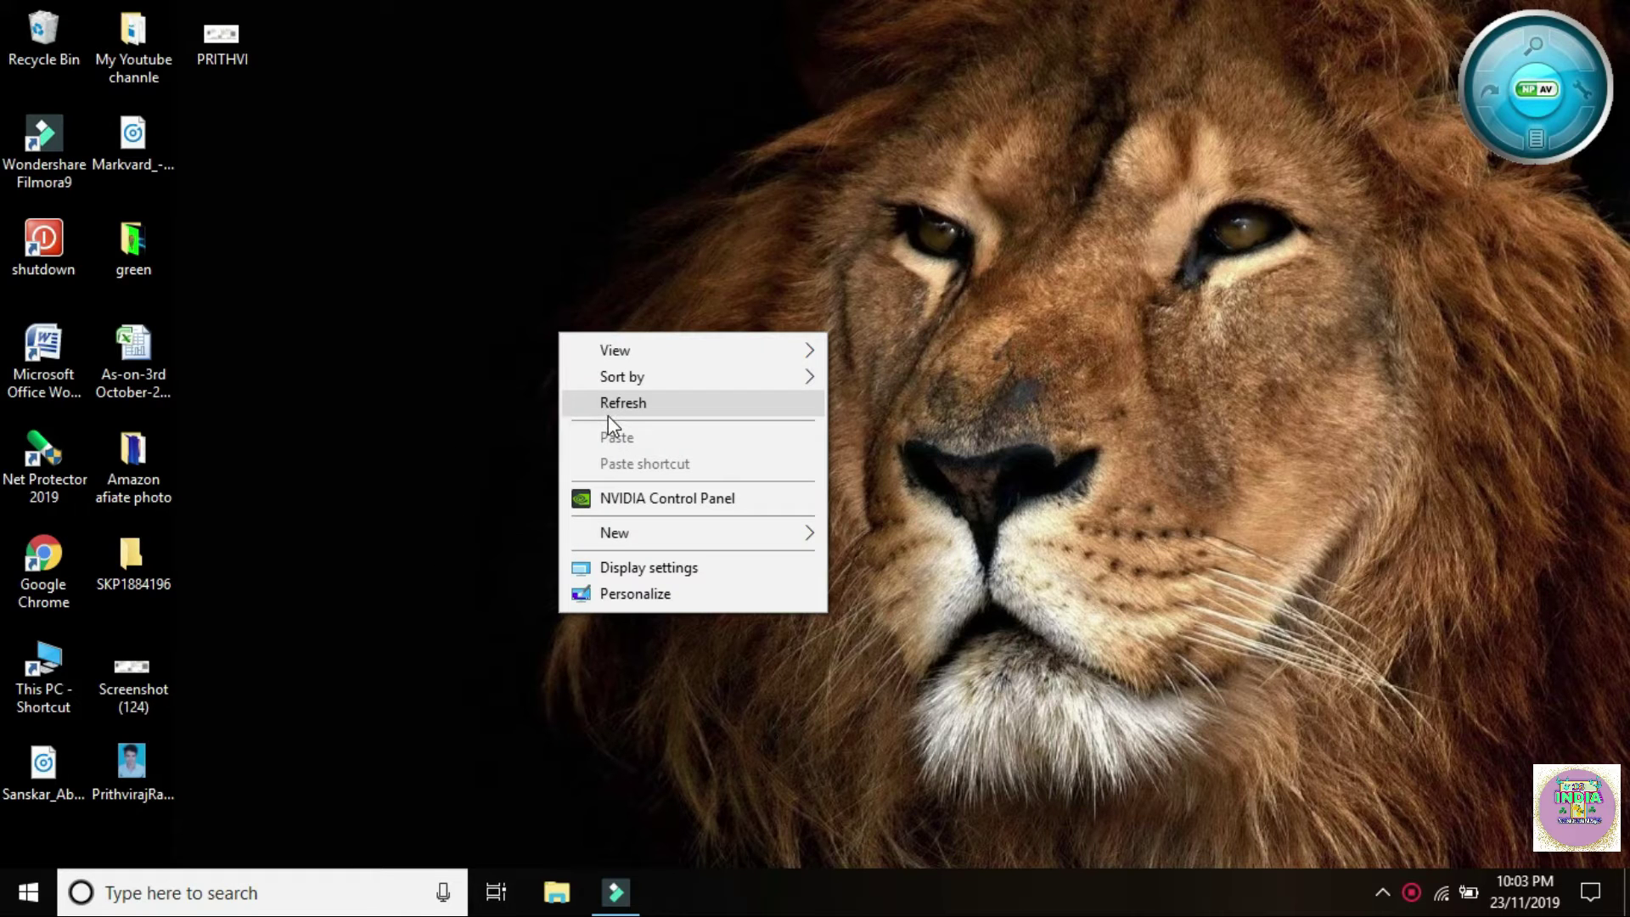
{"action": "left_click", "coordinate": [397, 596]}
- Search Windows for "dev", open Device Manager and maximize its window
{"action": "left_click", "coordinate": [212, 902]}
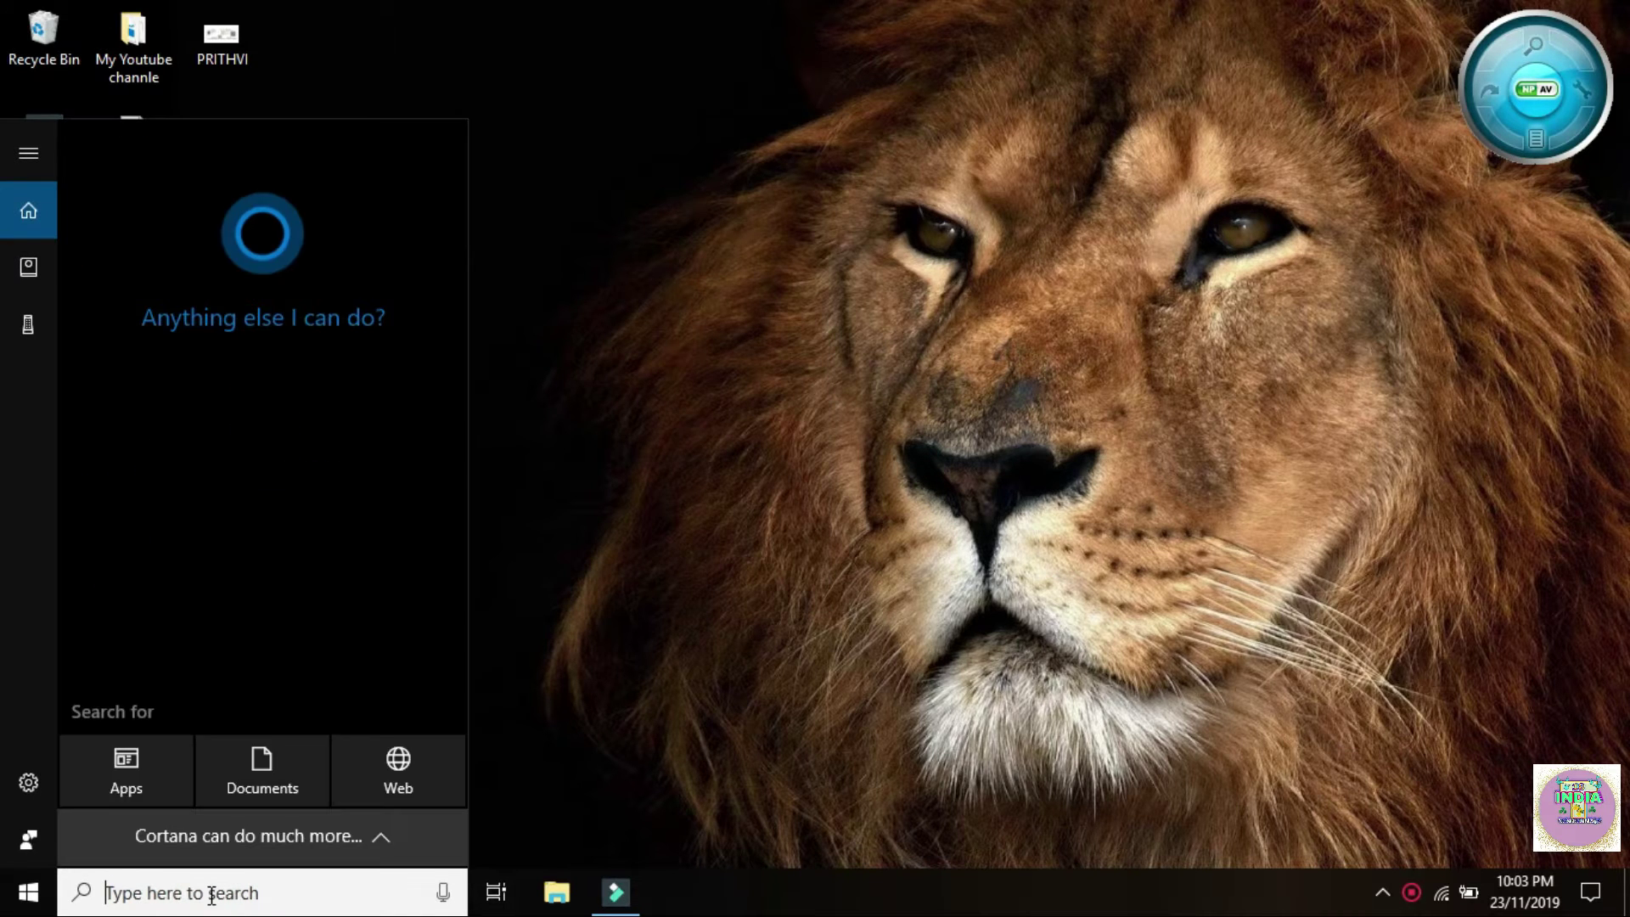
{"action": "type", "text": "dev"}
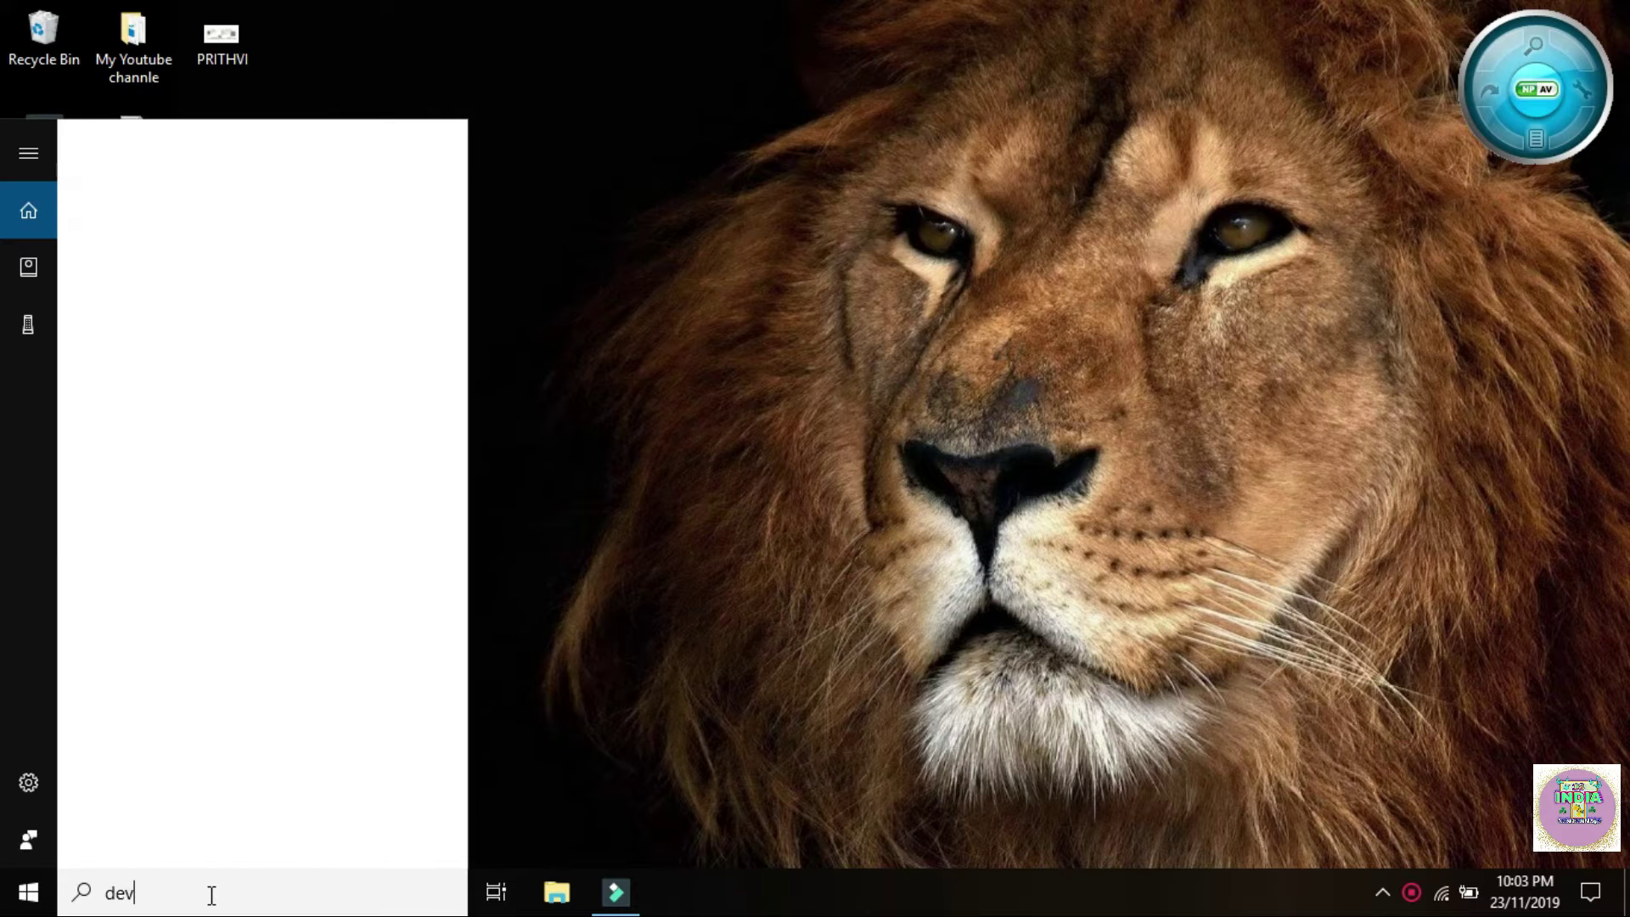
{"action": "left_click", "coordinate": [171, 259]}
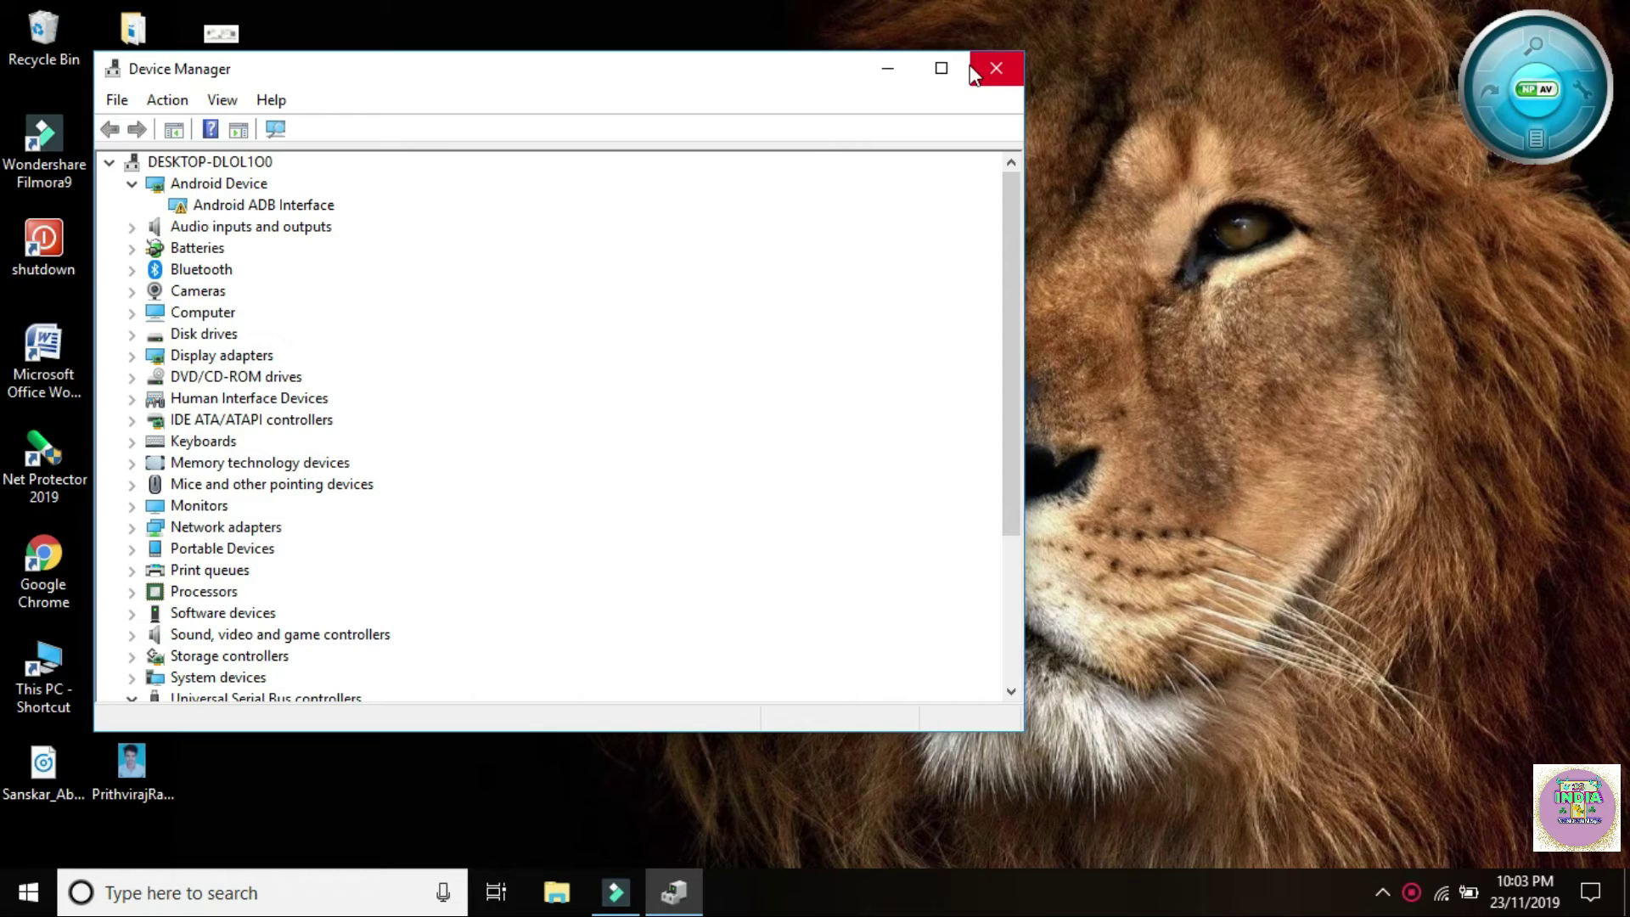
{"action": "left_click", "coordinate": [942, 68]}
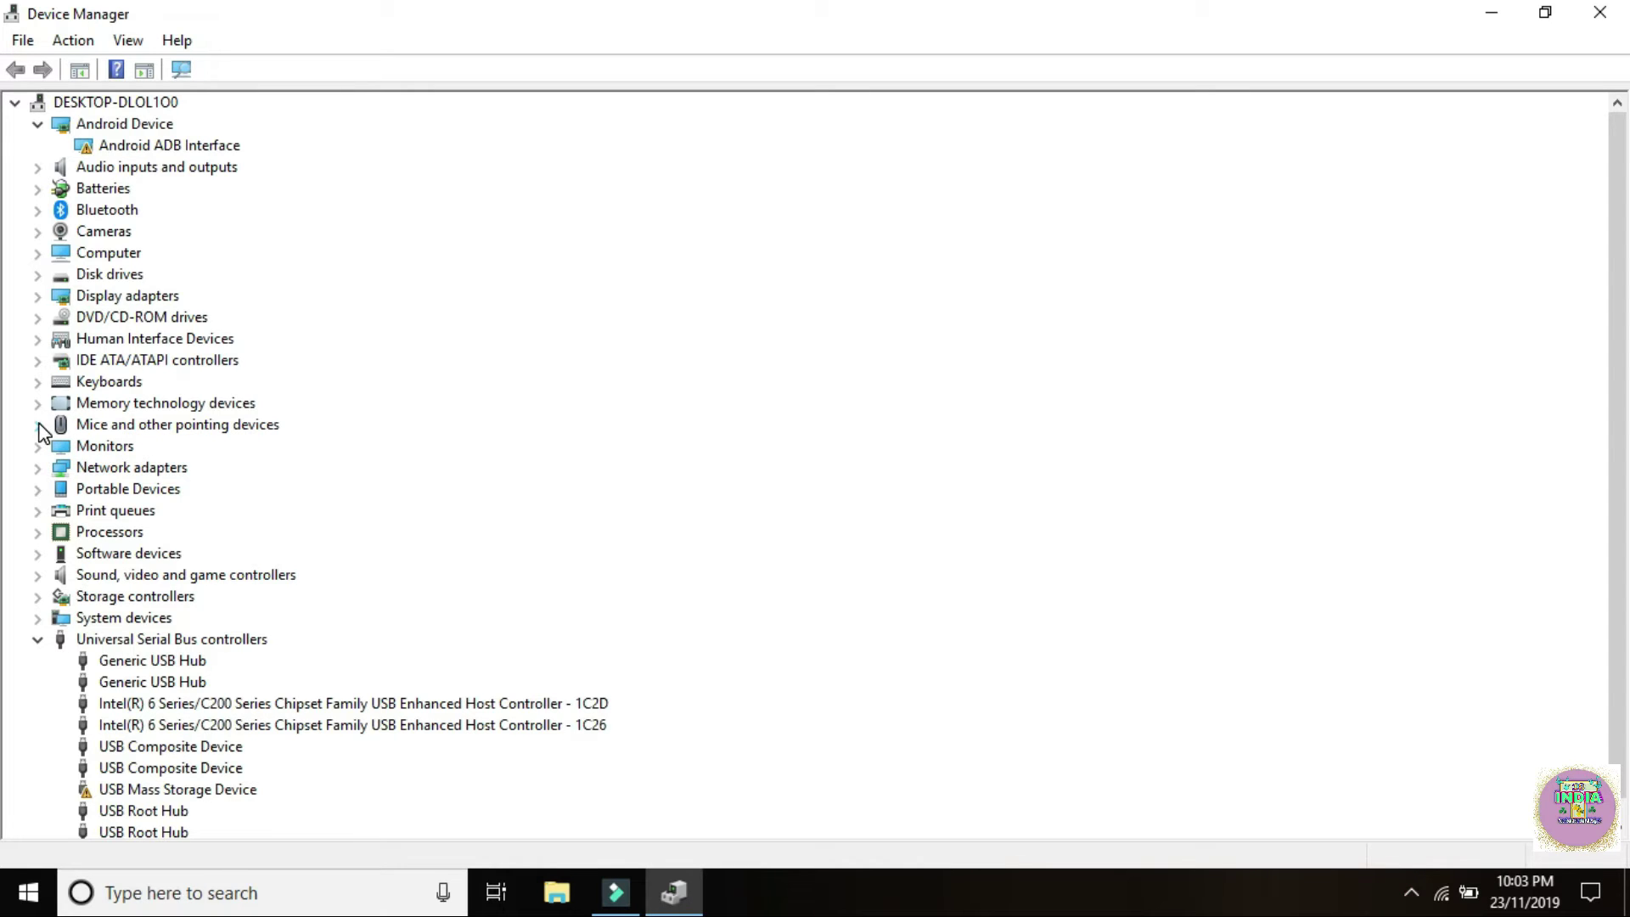
- View the locally available drivers for the Synaptics PS/2 Port TouchPad, then cancel the driver update and close Device Manager
{"action": "left_click", "coordinate": [324, 429]}
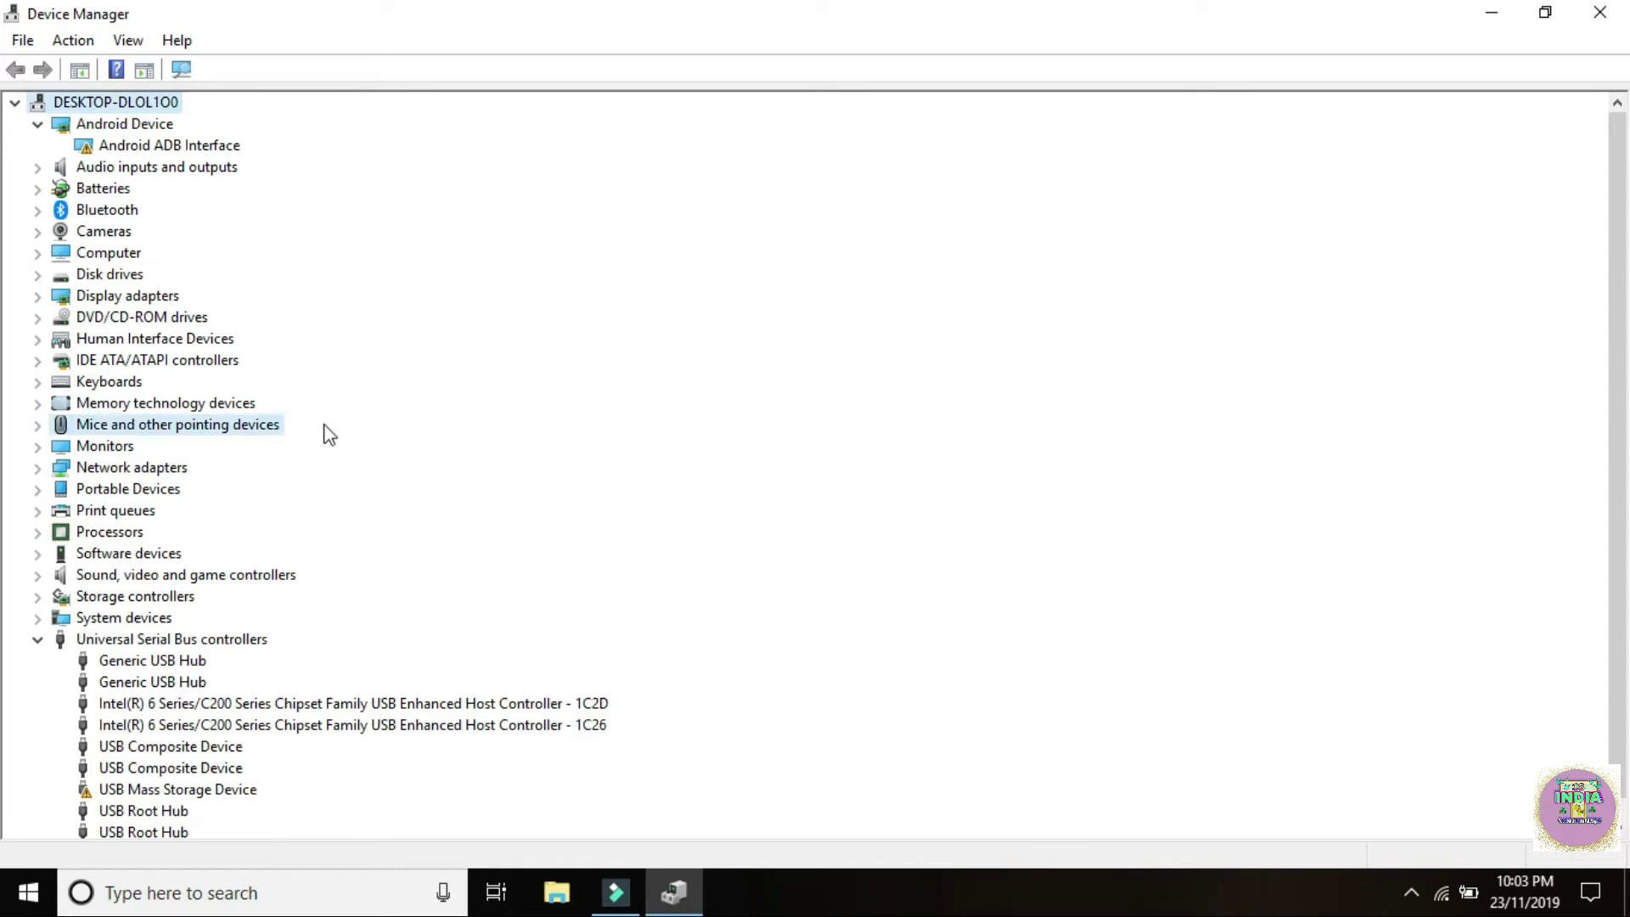
{"action": "right_click", "coordinate": [233, 427]}
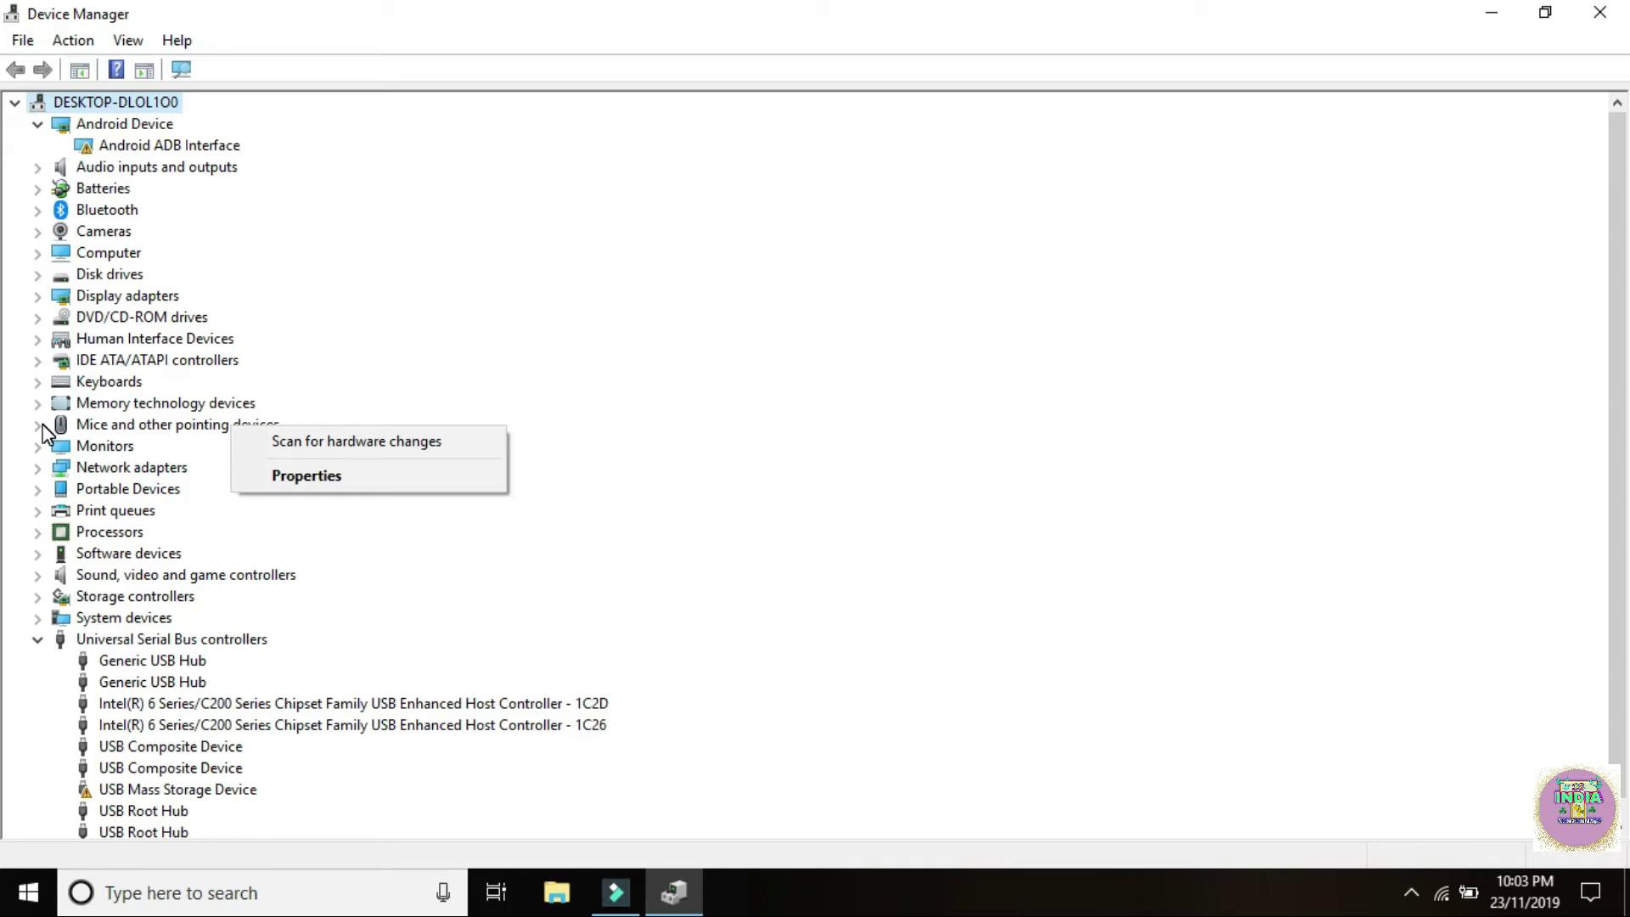
{"action": "left_click", "coordinate": [39, 425]}
{"action": "left_click", "coordinate": [139, 469]}
{"action": "right_click", "coordinate": [146, 469]}
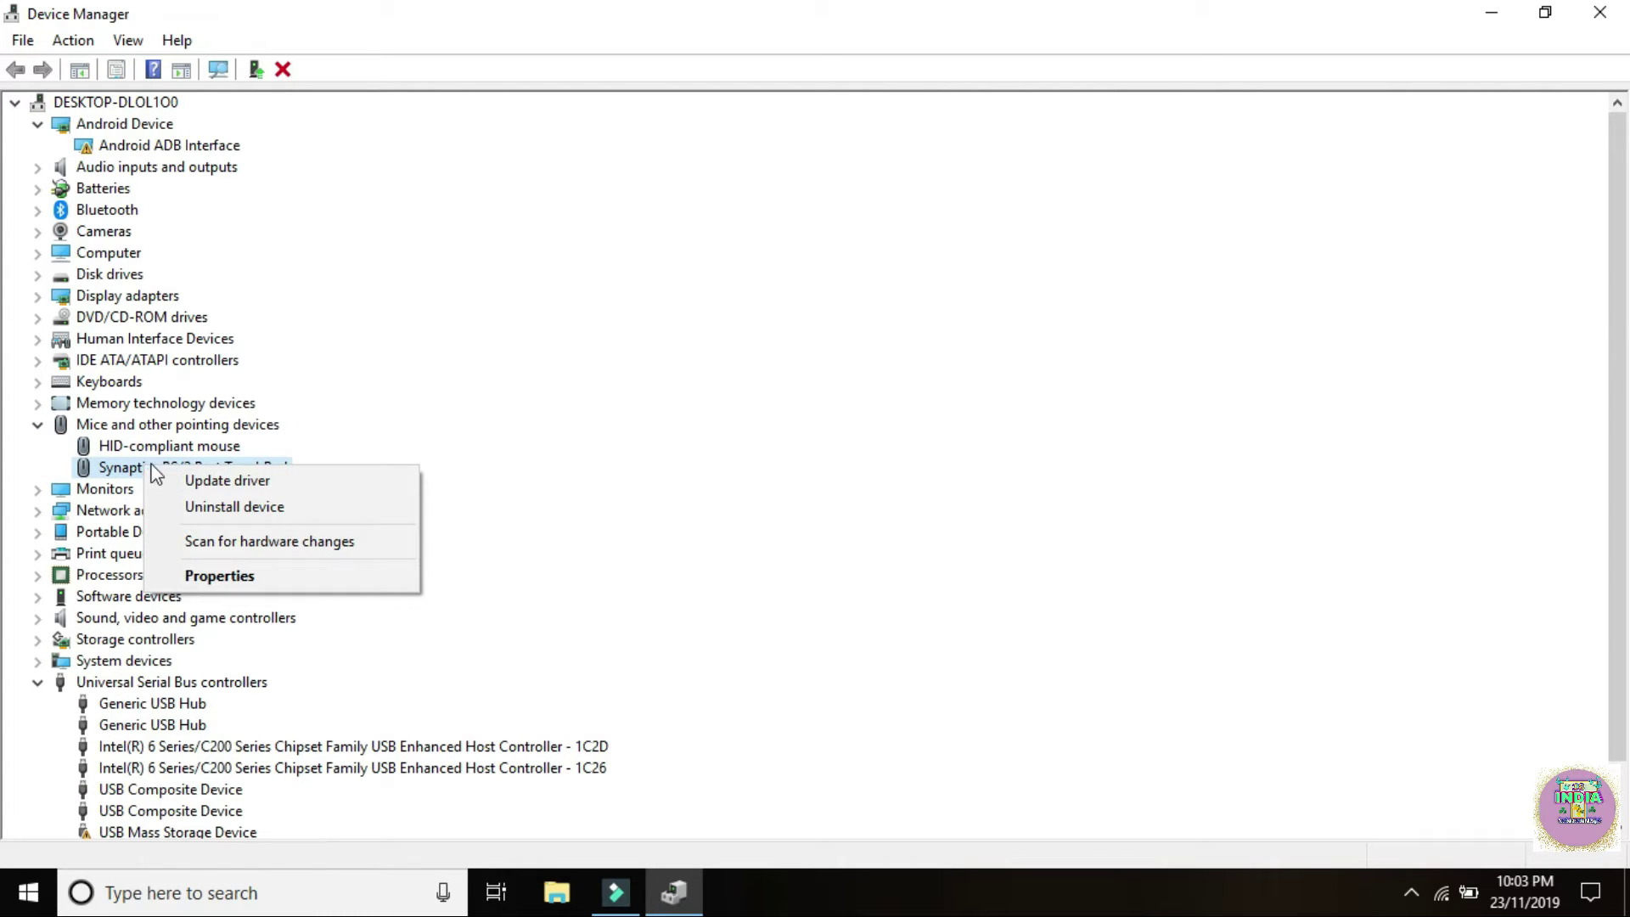
{"action": "left_click", "coordinate": [214, 485]}
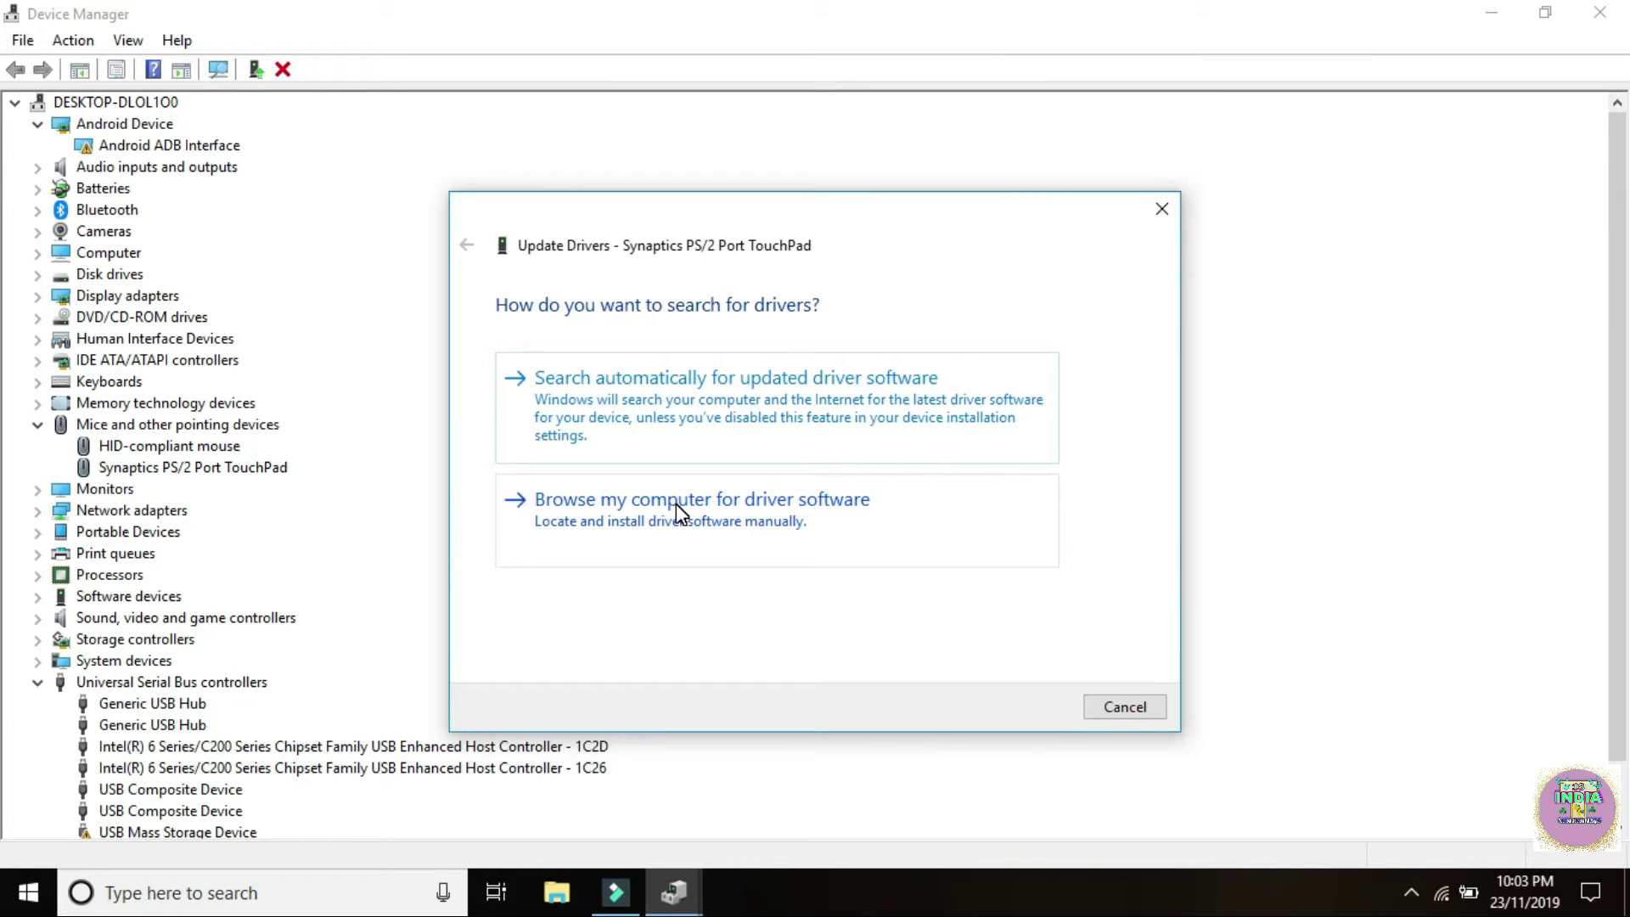
{"action": "left_click", "coordinate": [678, 509]}
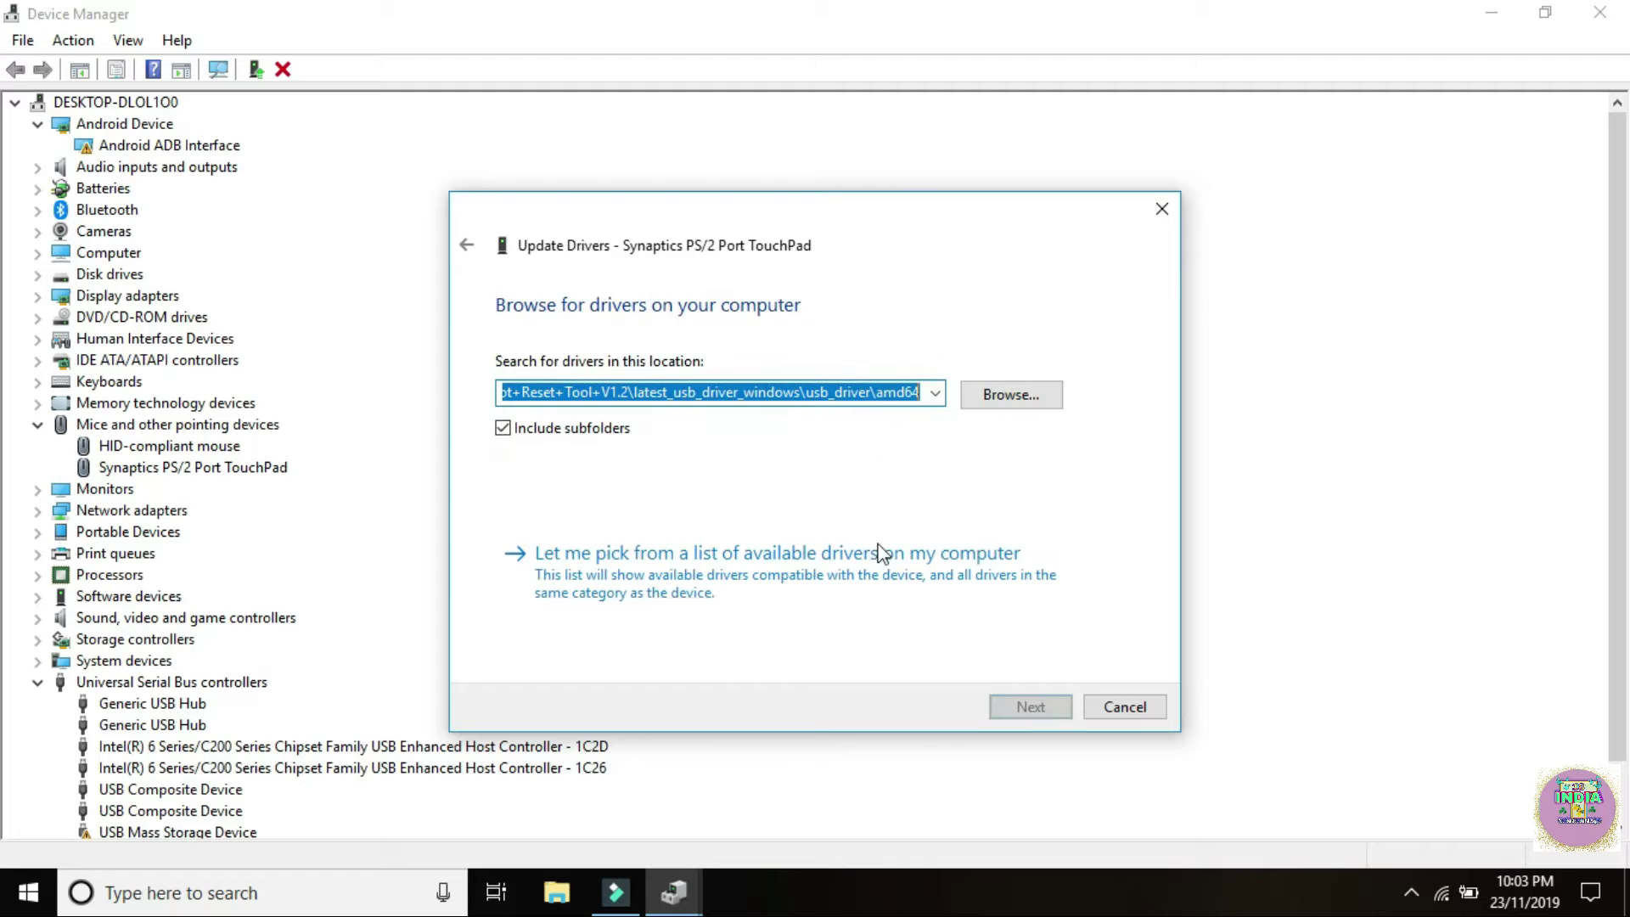
{"action": "left_click", "coordinate": [695, 559]}
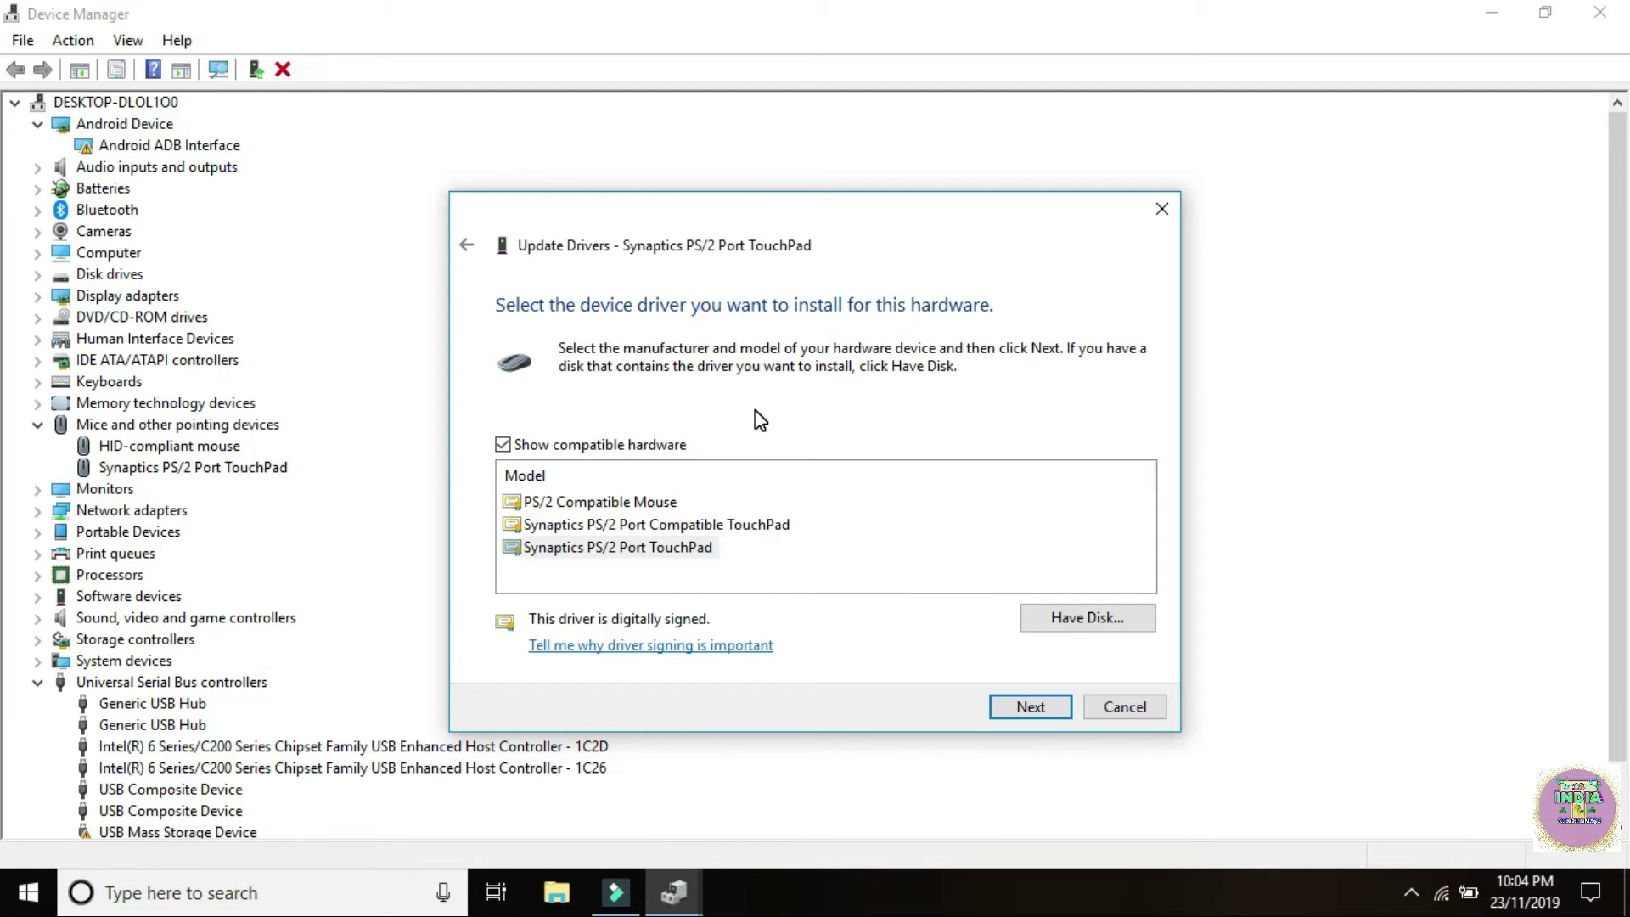
{"action": "left_click", "coordinate": [1167, 221]}
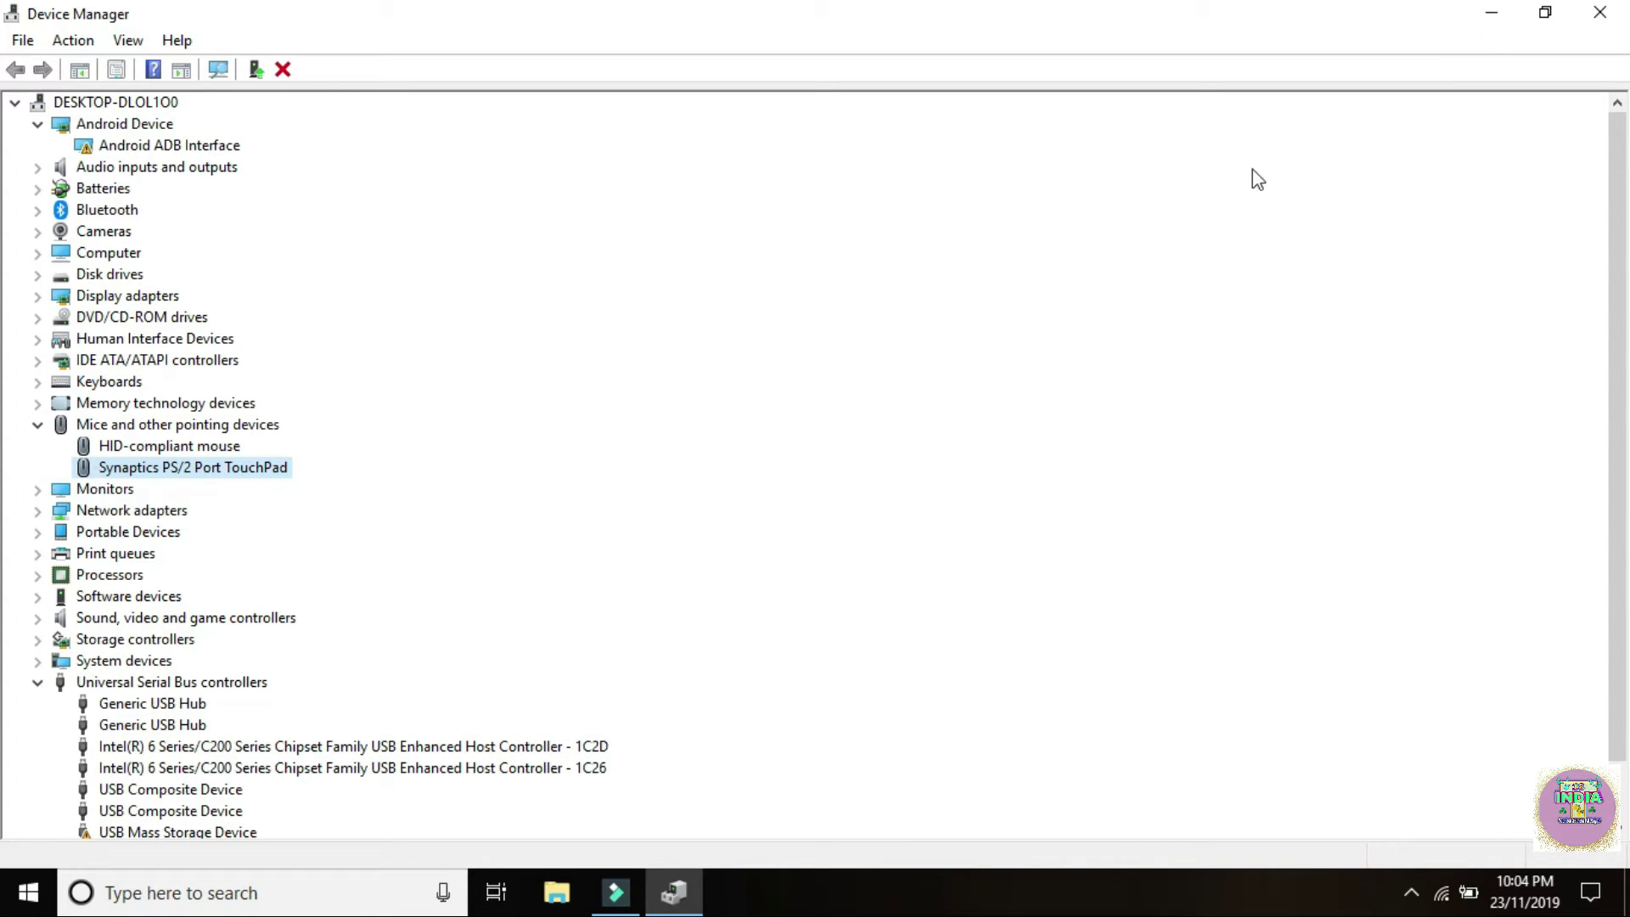
{"action": "left_click", "coordinate": [1601, 12]}
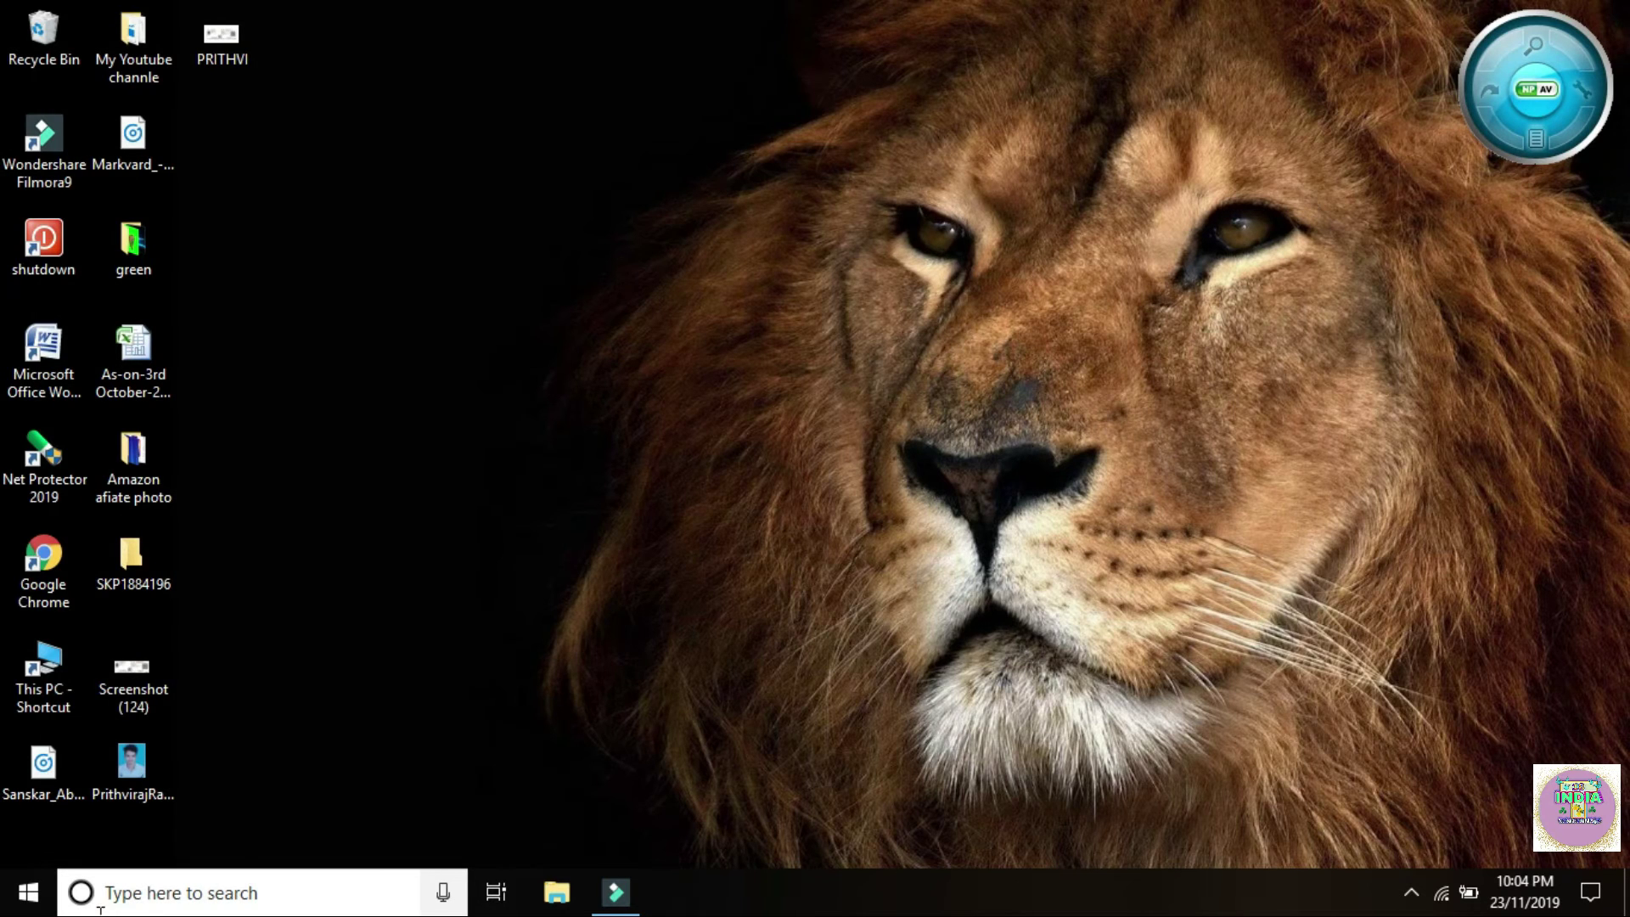
- Search Windows for "cont" and open Control Panel
{"action": "right_click", "coordinate": [438, 466]}
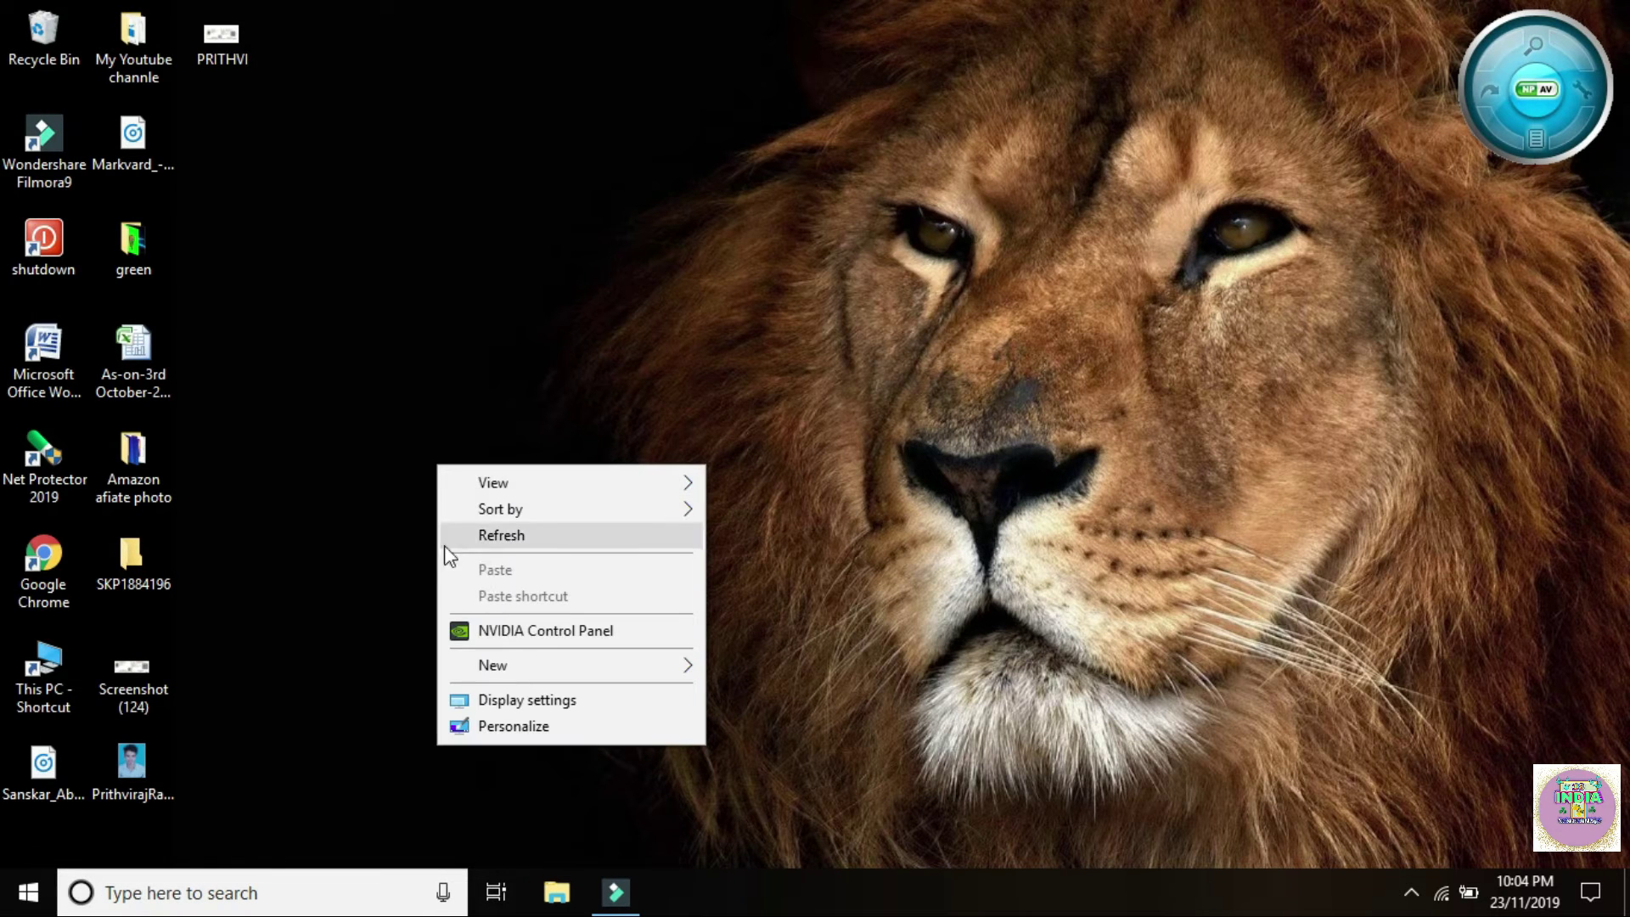
{"action": "left_click", "coordinate": [370, 542]}
{"action": "left_click", "coordinate": [160, 901]}
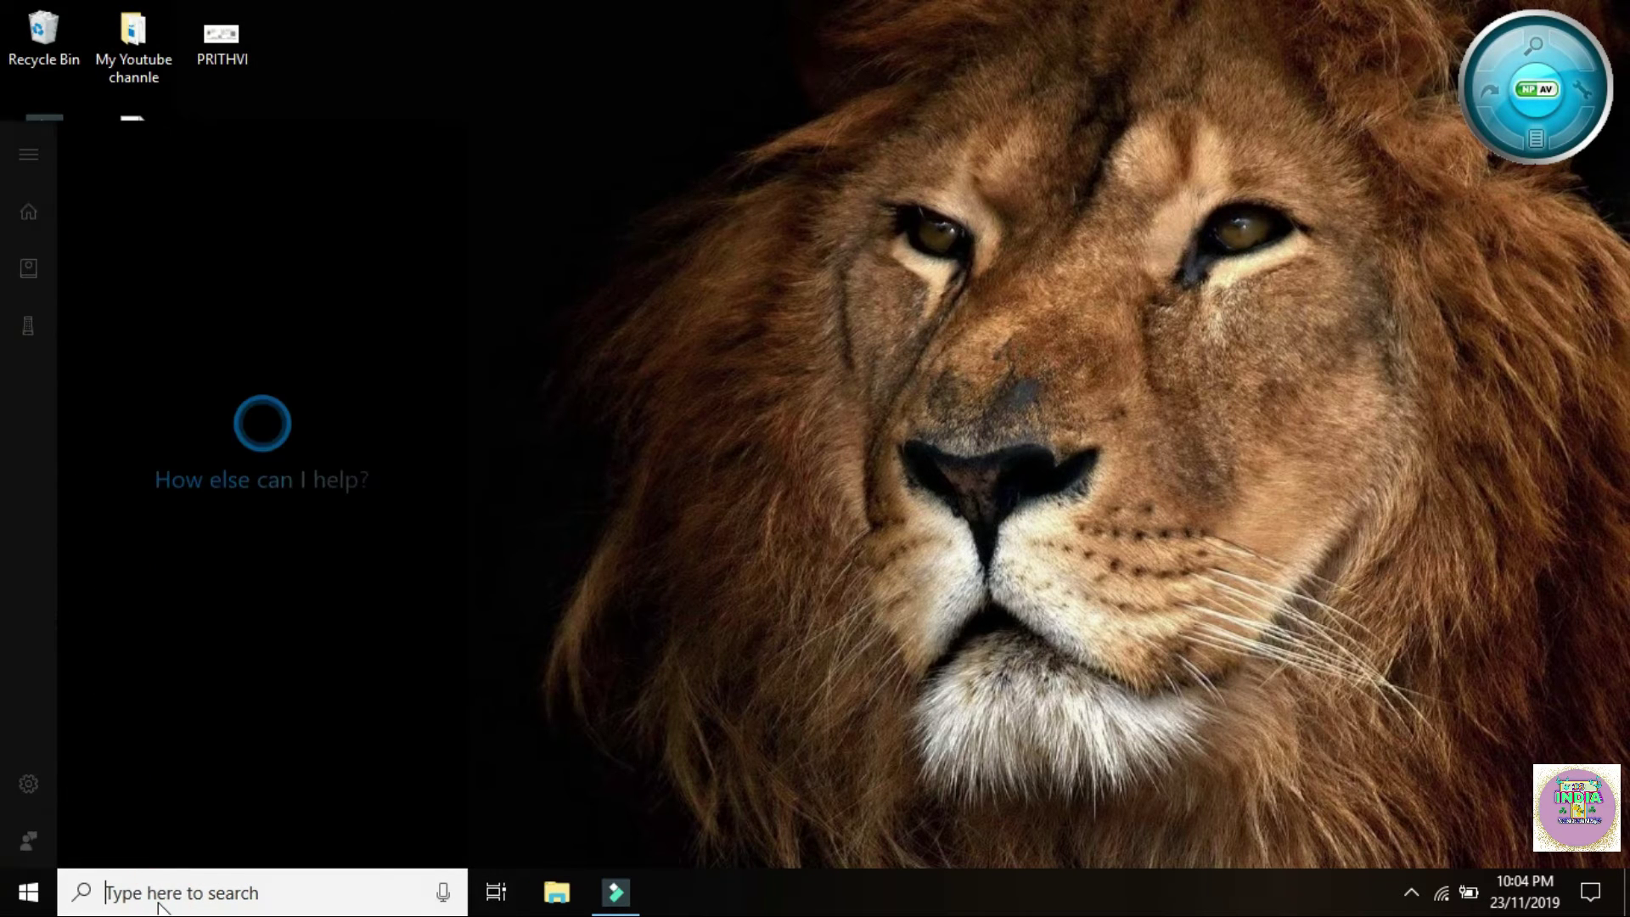
{"action": "type", "text": "cont"}
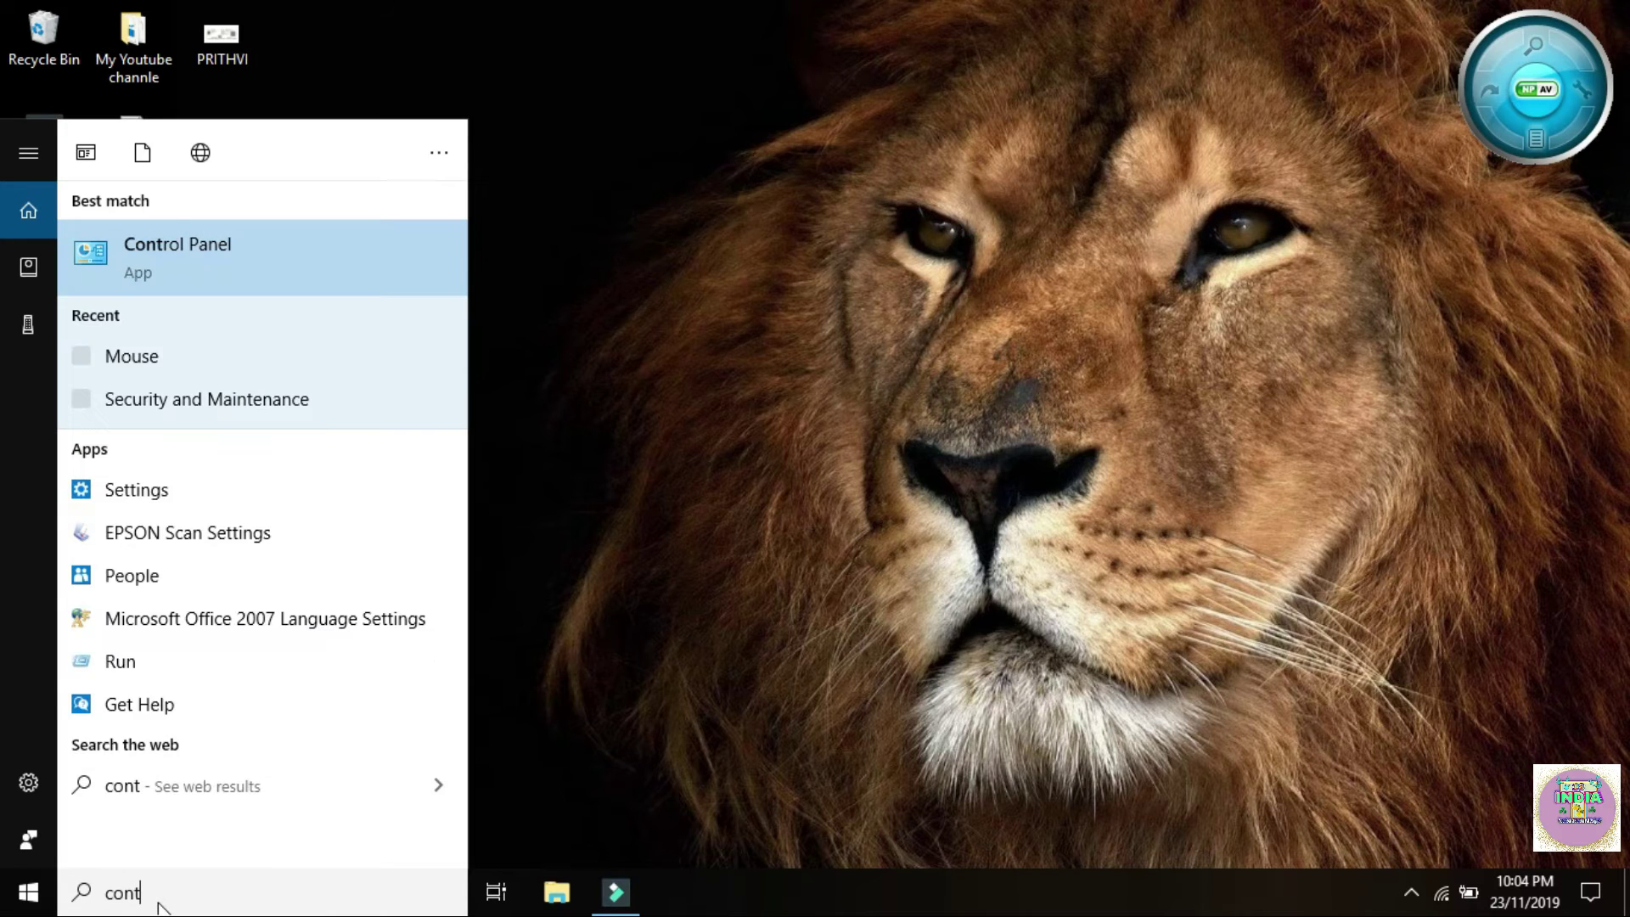
{"action": "left_click", "coordinate": [172, 272]}
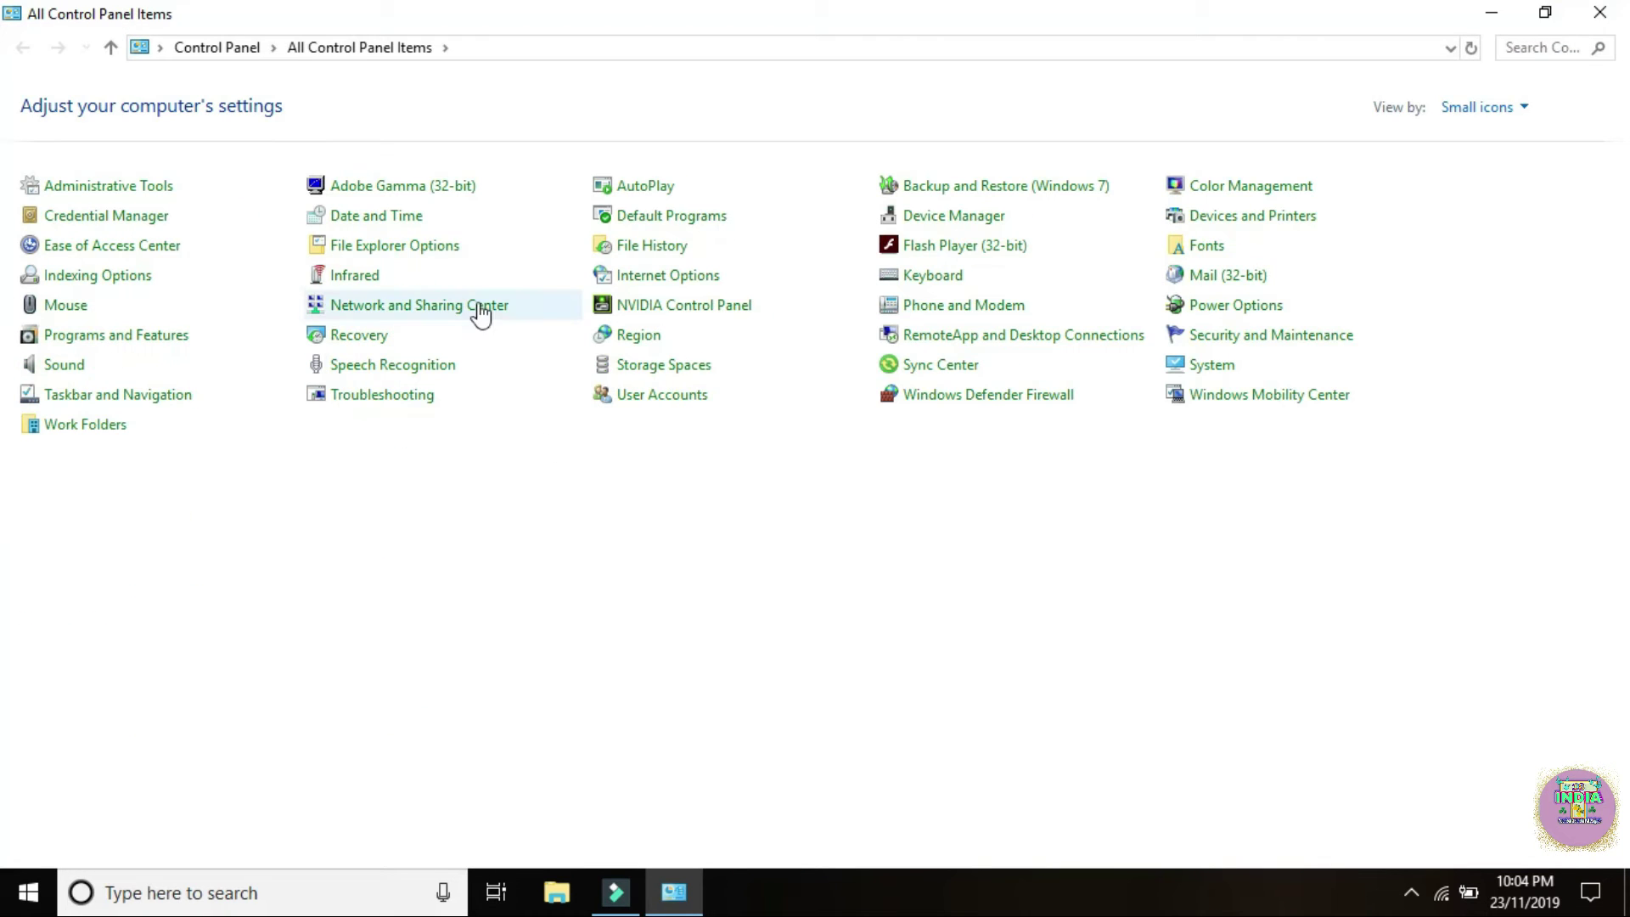
- Look at the Hardware and Sound page through Category view, and return Control Panel to the Small icons view
{"action": "left_click", "coordinate": [1488, 108]}
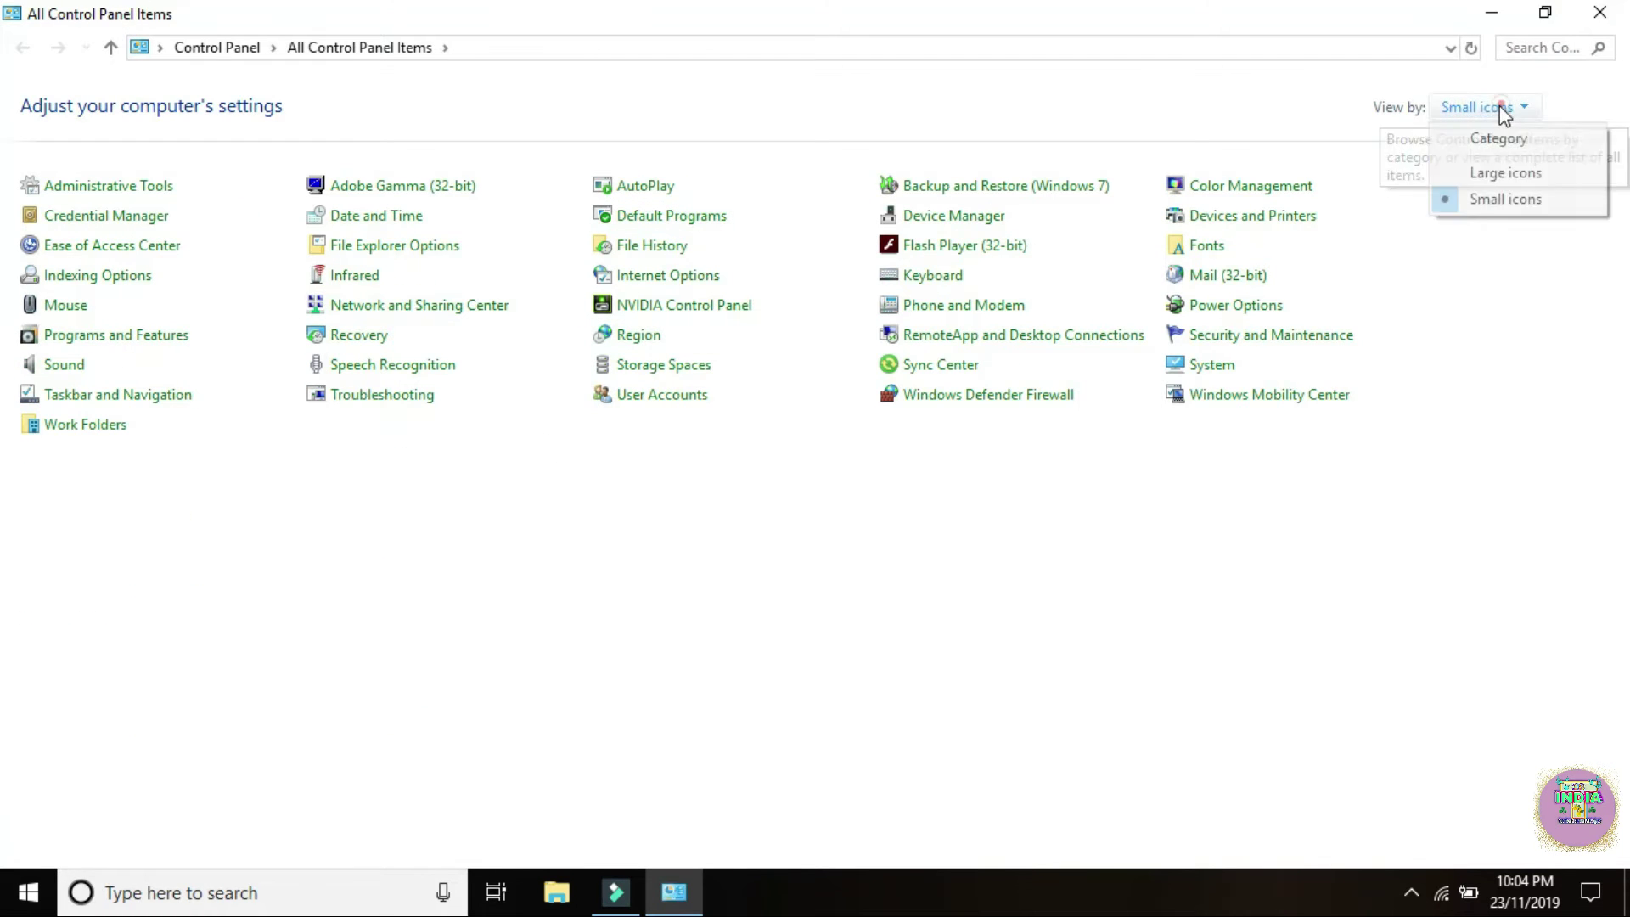
{"action": "left_click", "coordinate": [1516, 138]}
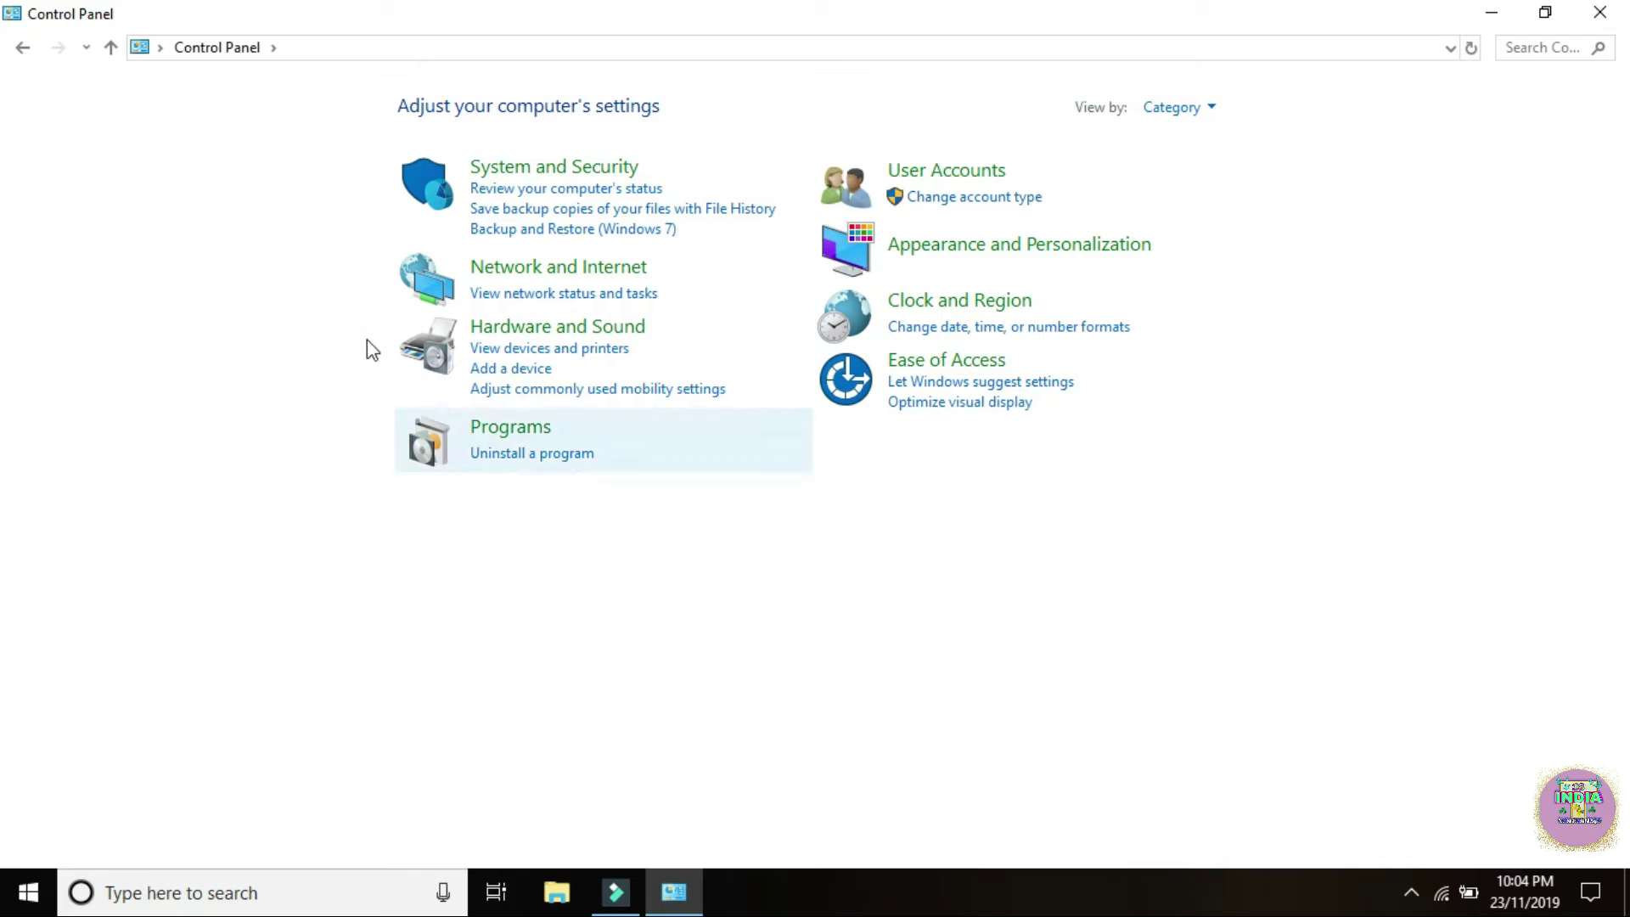
{"action": "left_click", "coordinate": [562, 334]}
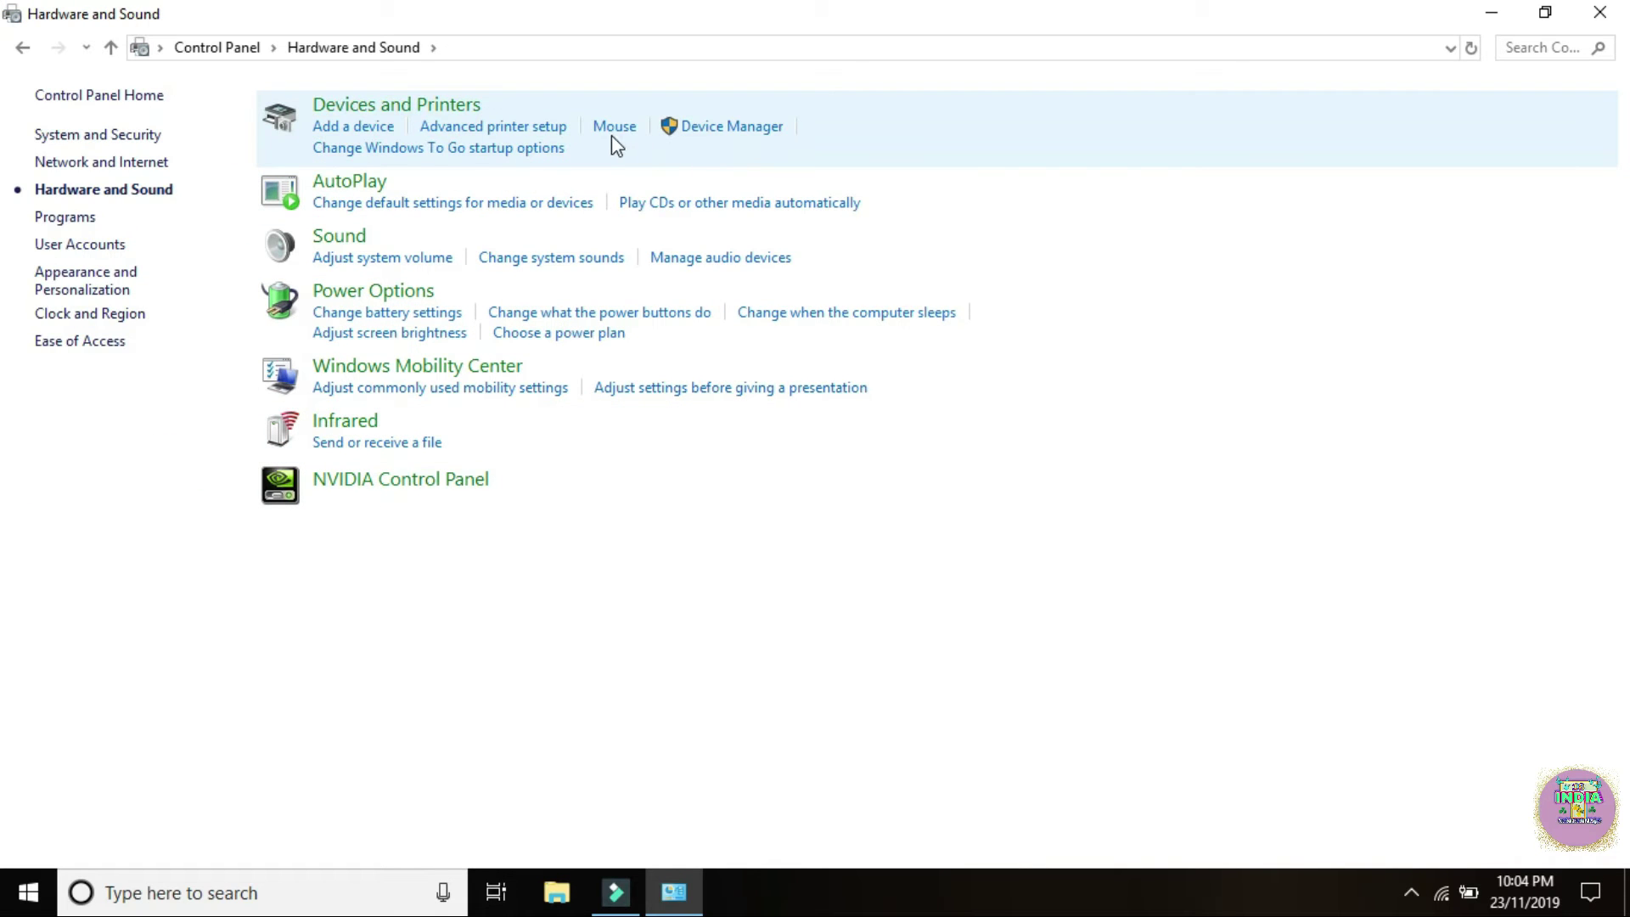
{"action": "left_click", "coordinate": [21, 48]}
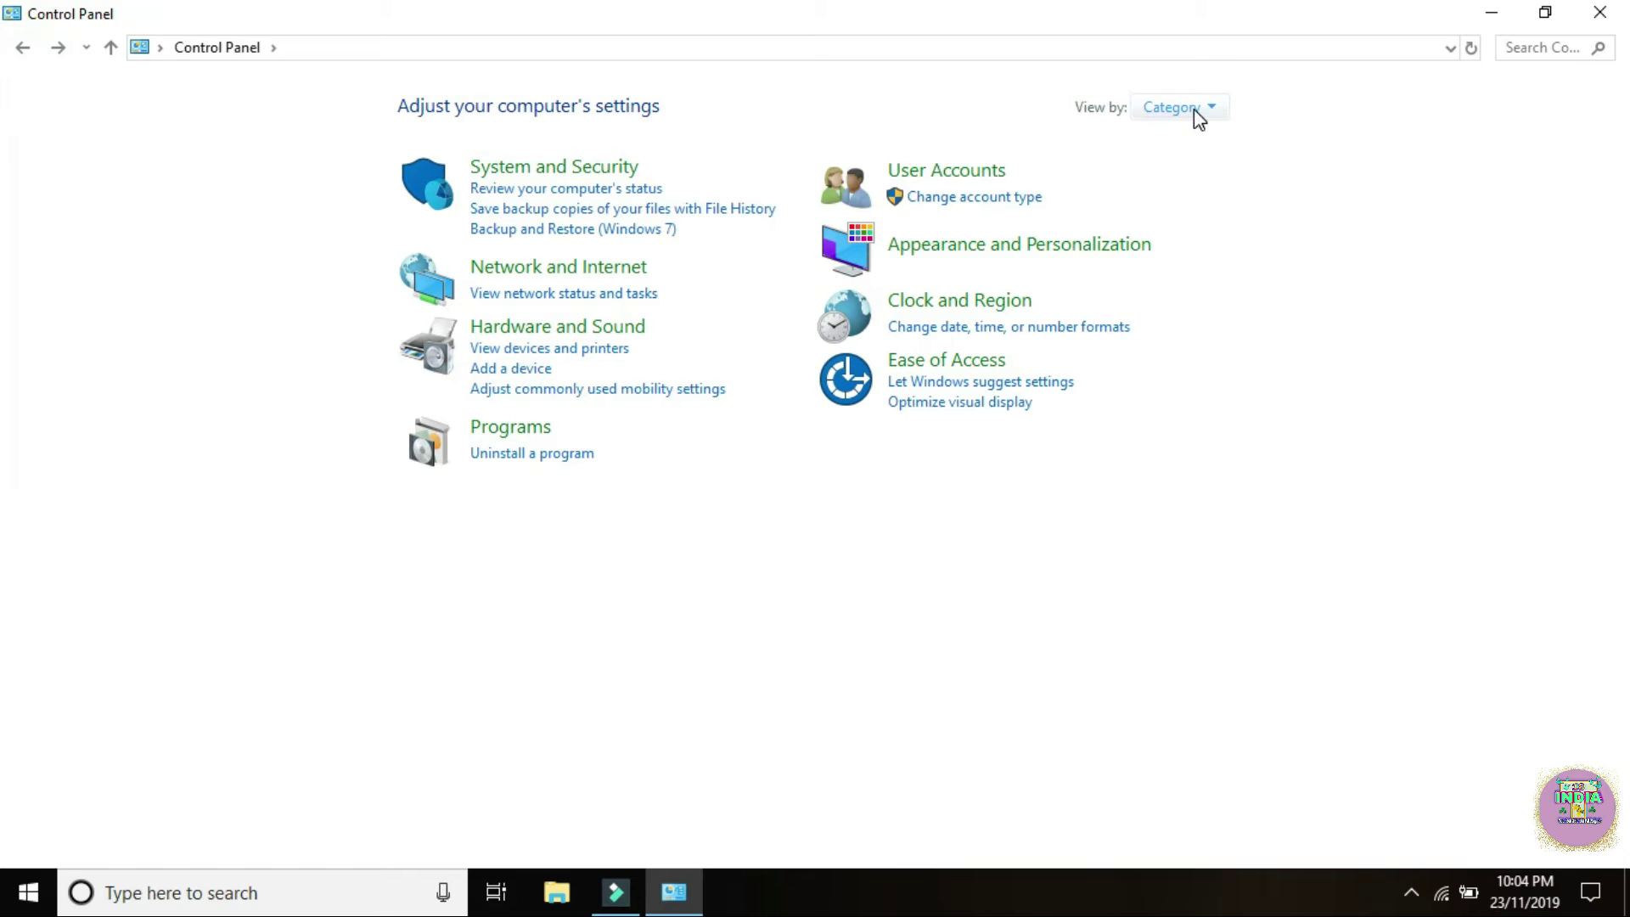
{"action": "left_click", "coordinate": [1197, 118]}
{"action": "left_click", "coordinate": [1215, 206]}
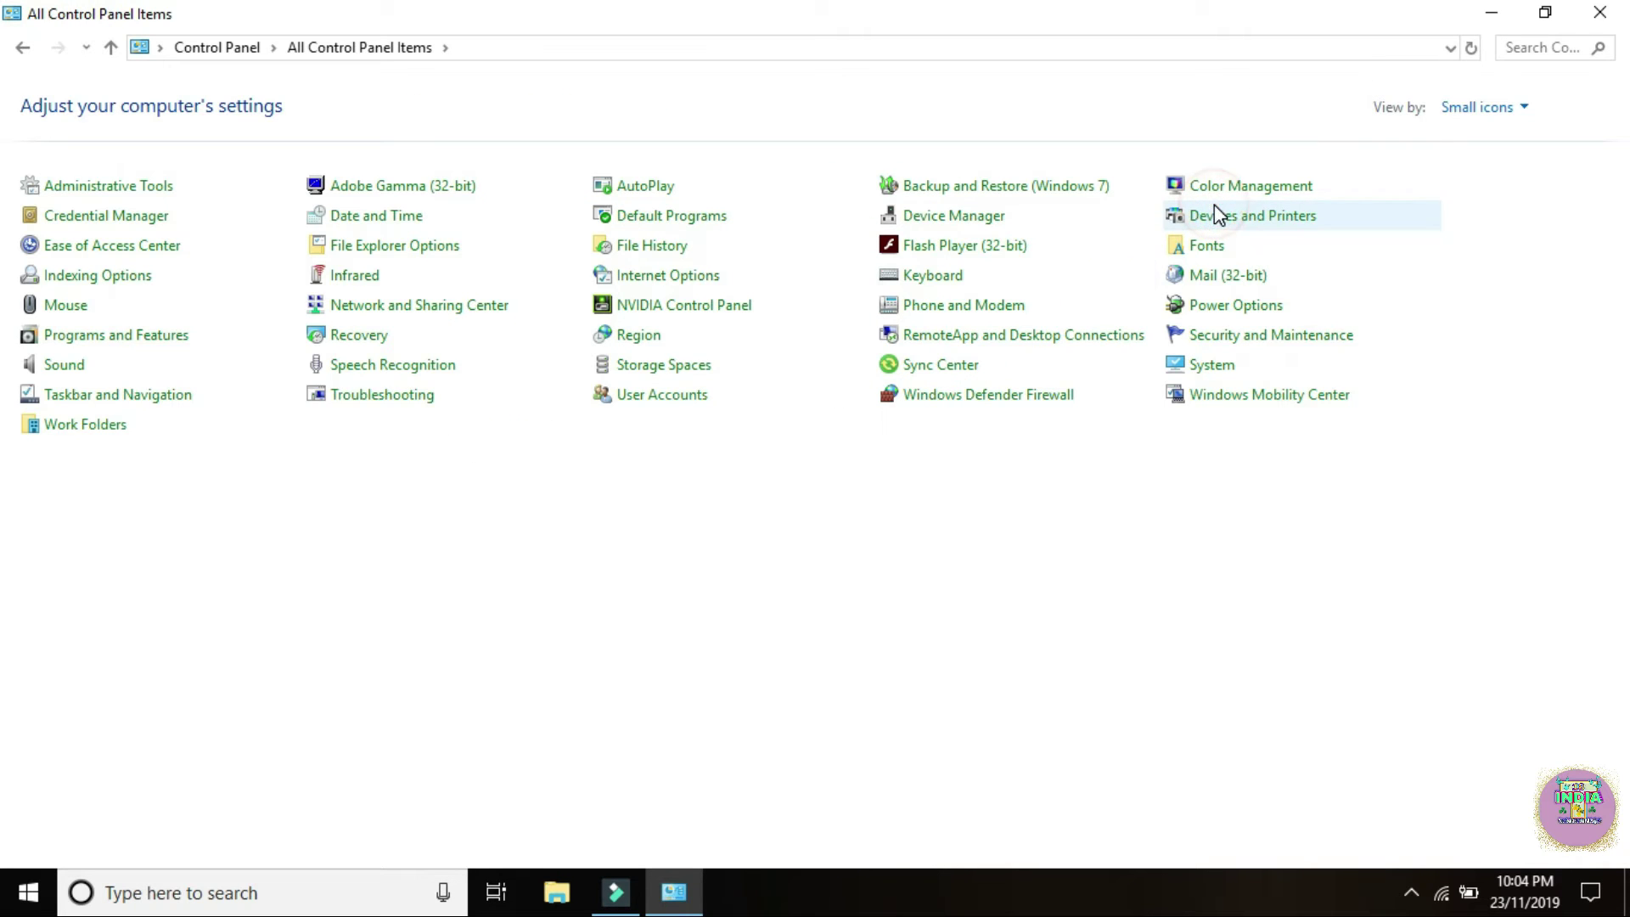
- Open the mouse properties, set the pointer speed near the Fast end and apply the change
{"action": "left_click", "coordinate": [78, 314]}
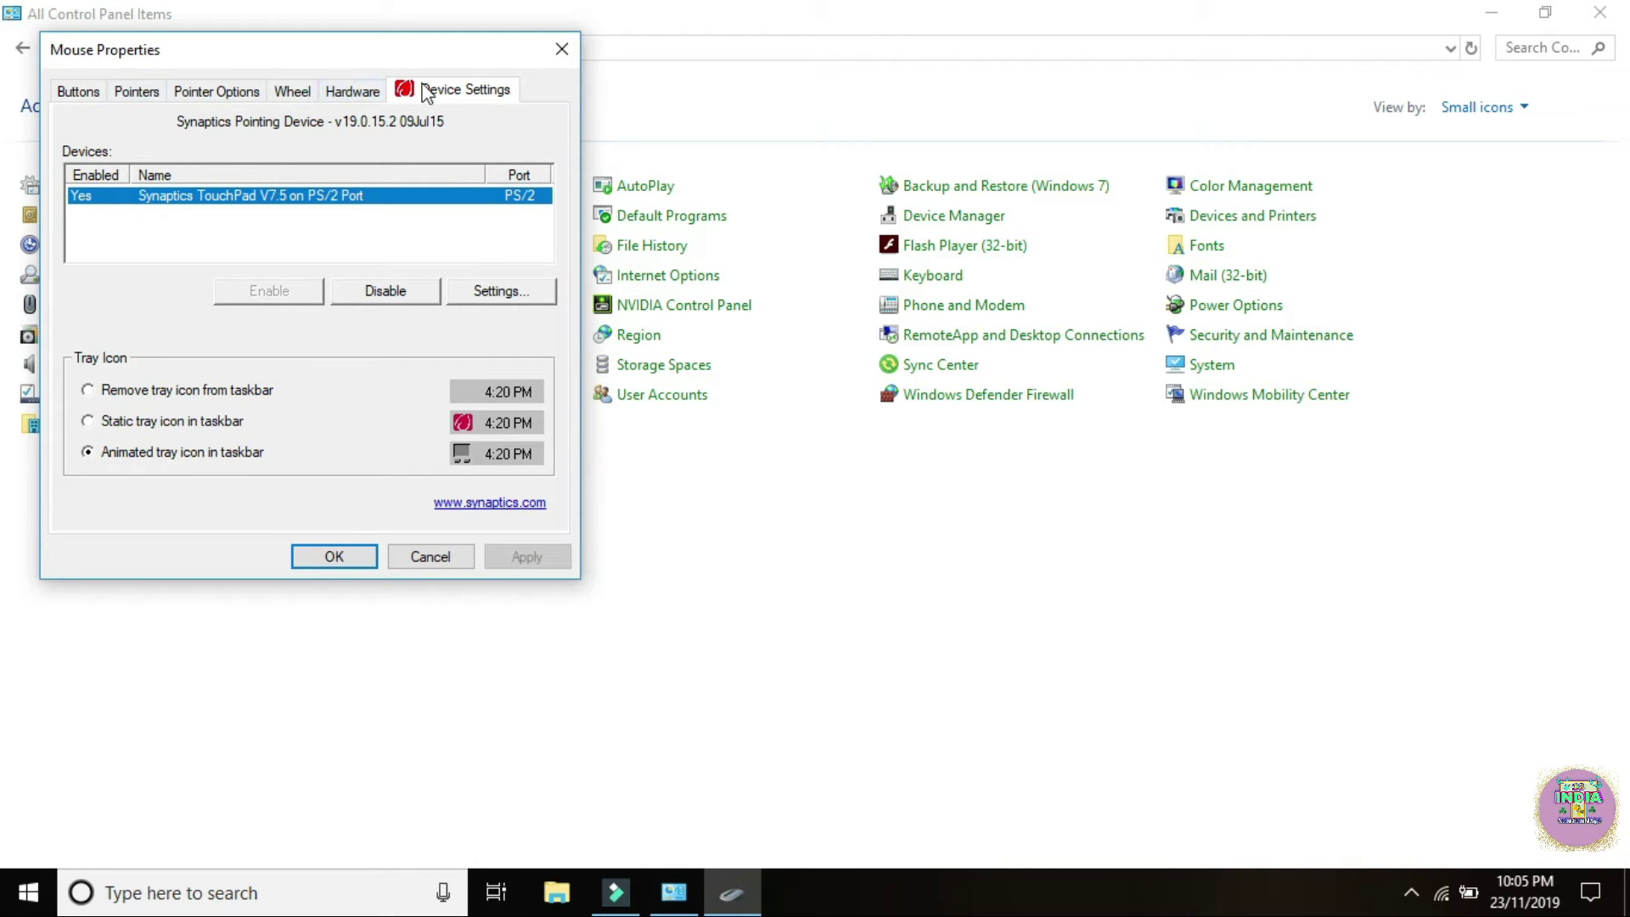
{"action": "left_click", "coordinate": [126, 97]}
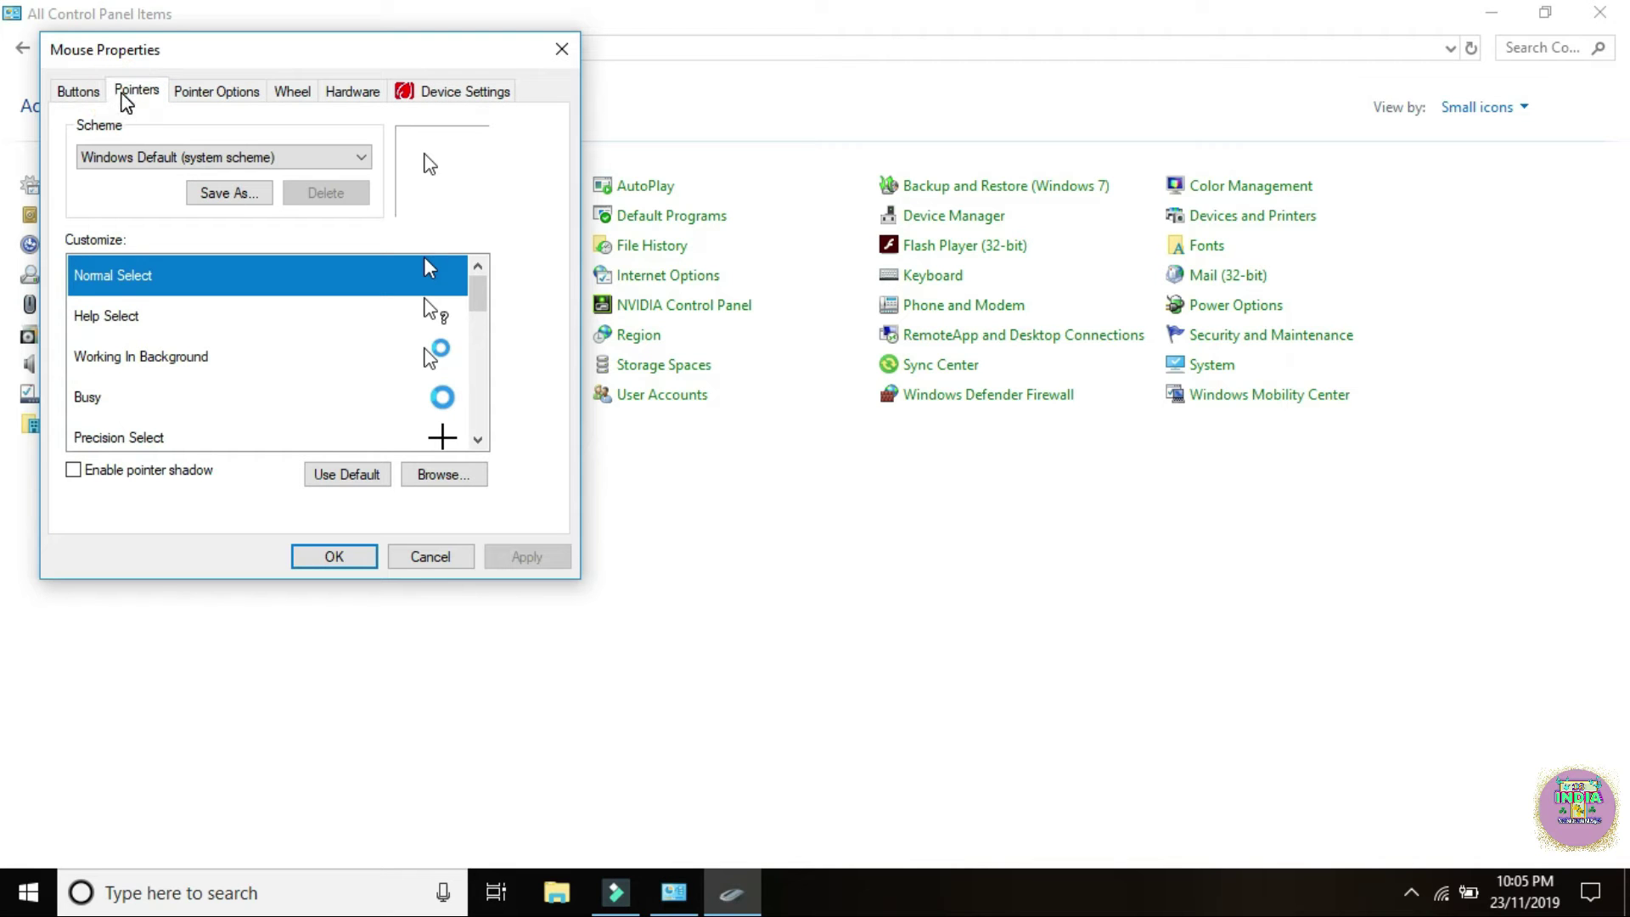
{"action": "left_click", "coordinate": [194, 90]}
{"action": "left_click_drag", "start_coordinate": [234, 180], "coordinate": [276, 181]}
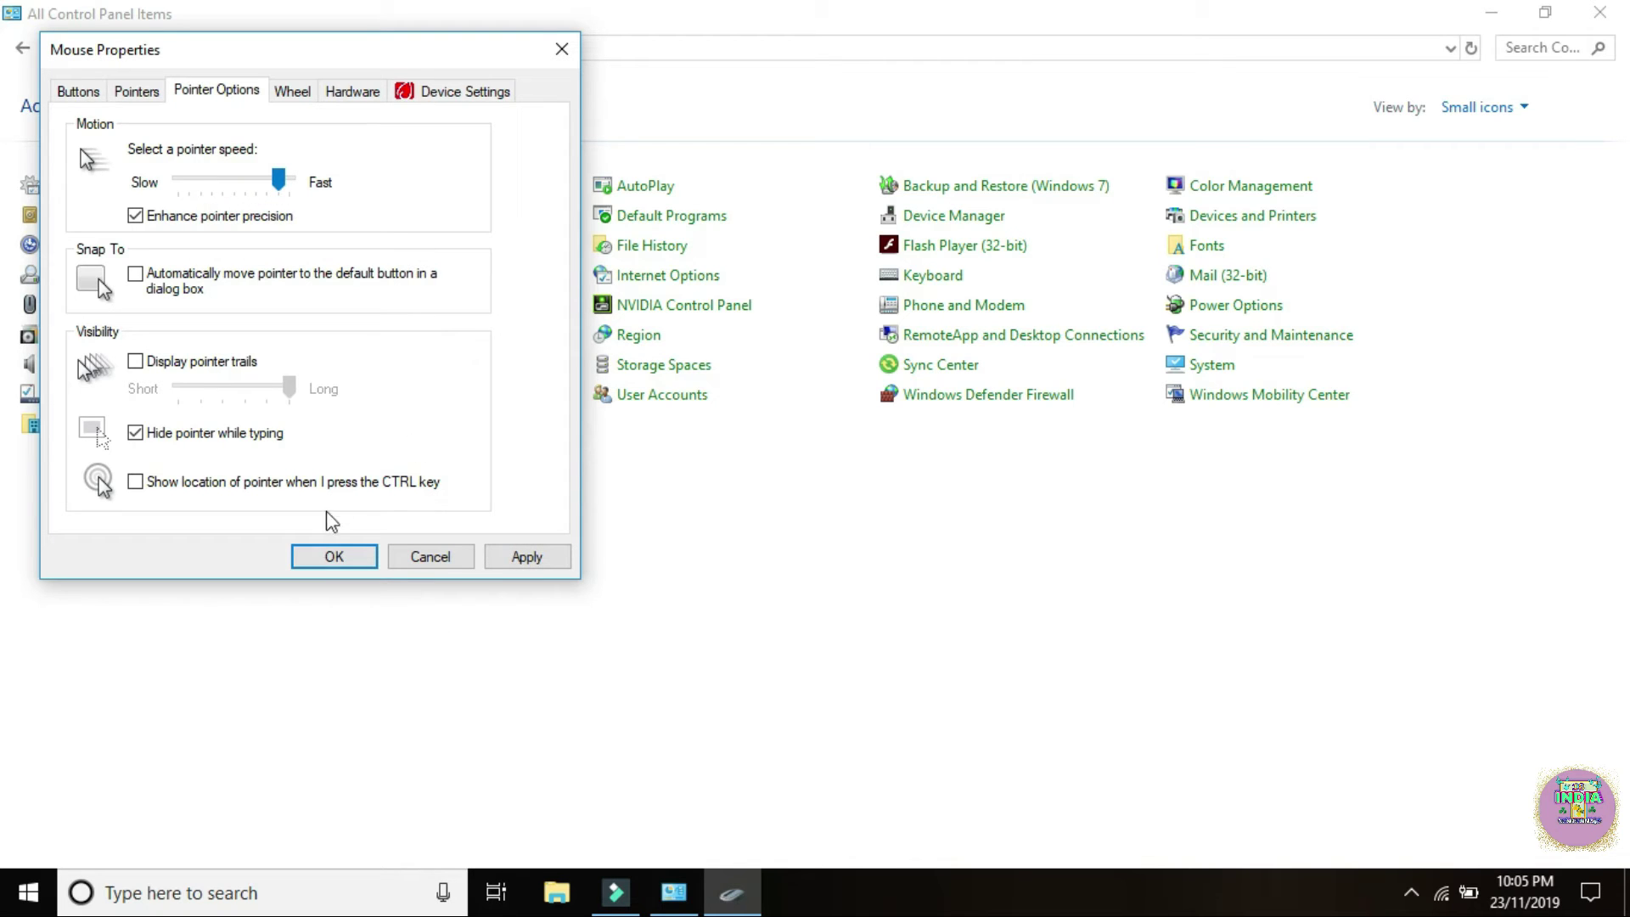
{"action": "left_click", "coordinate": [528, 561]}
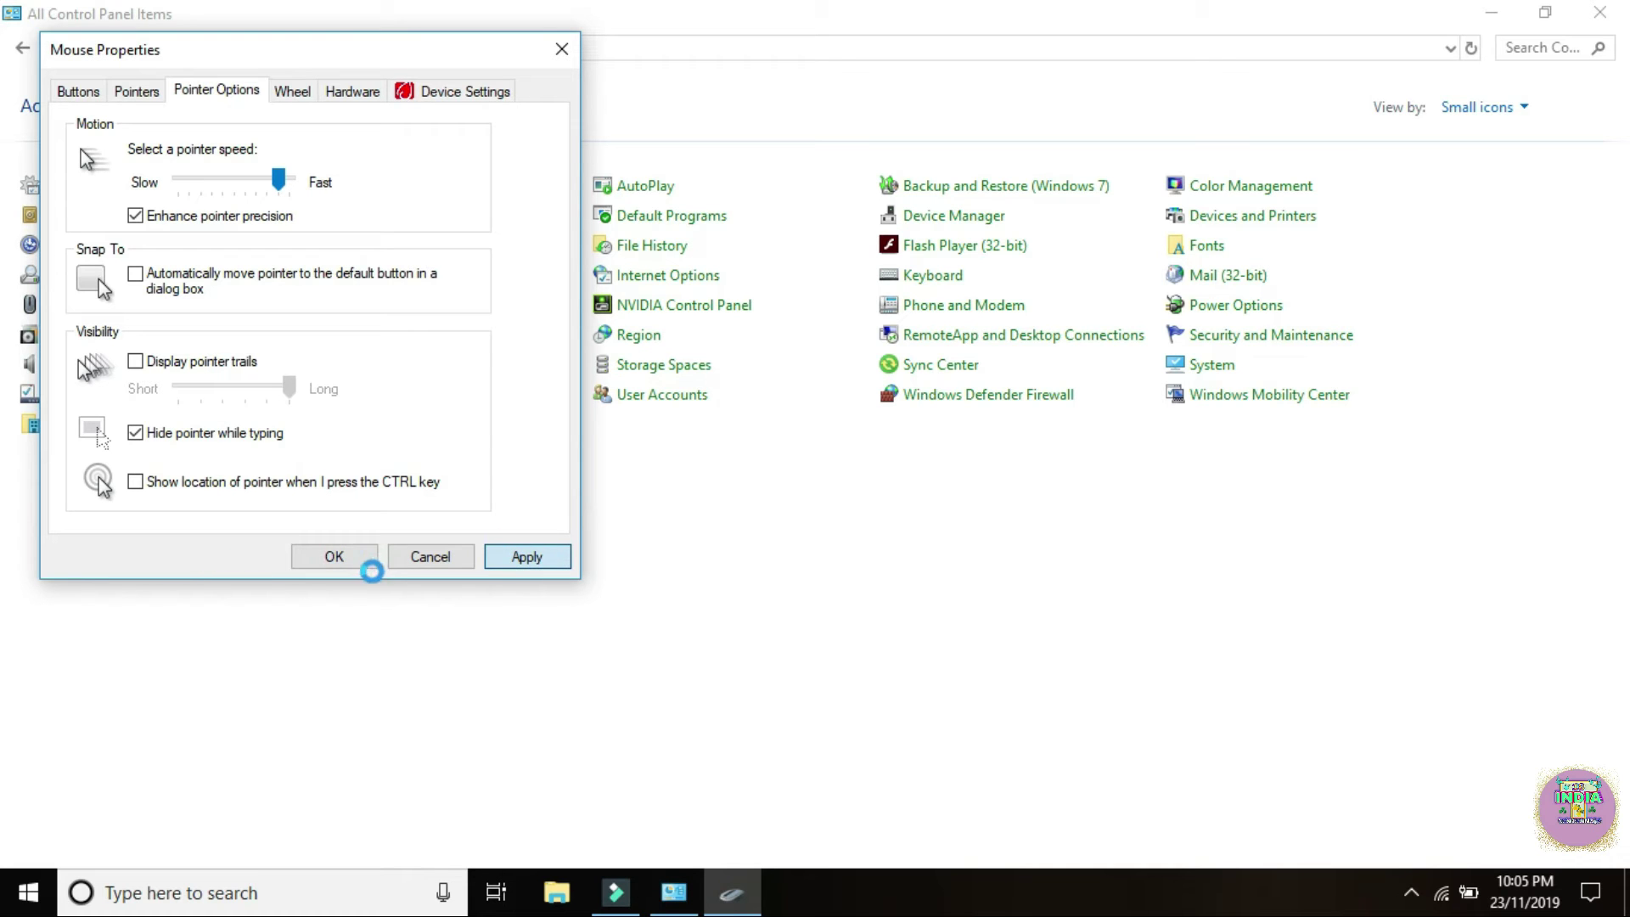
{"action": "left_click", "coordinate": [339, 557]}
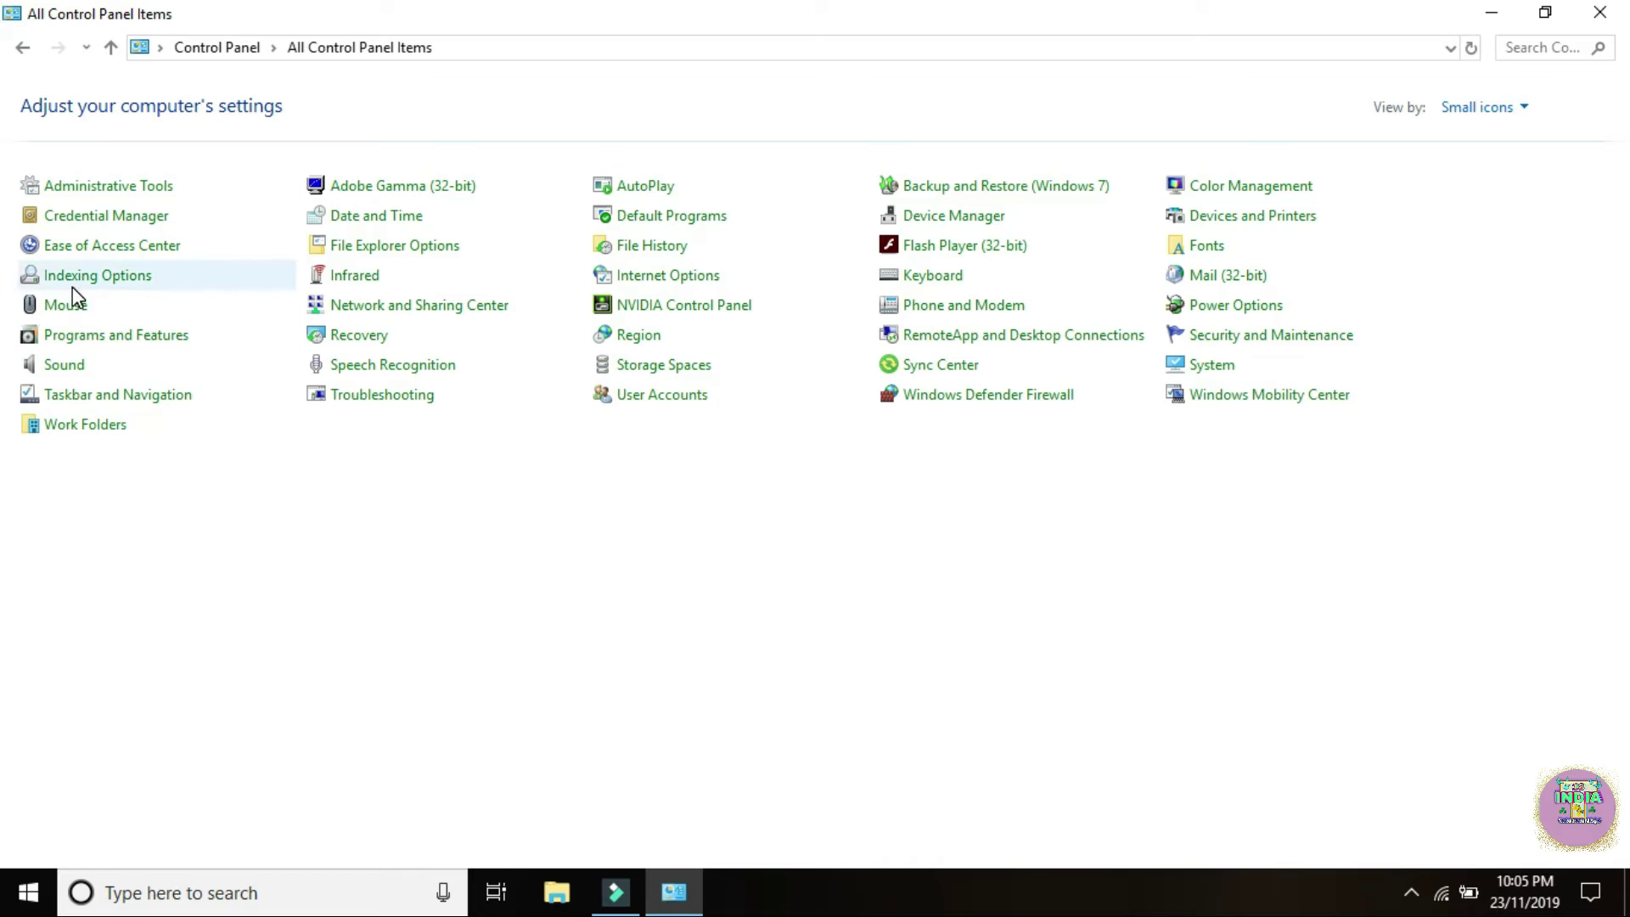
- Reopen the mouse properties and review the pointer options and the Synaptics TouchPad device settings
{"action": "left_click", "coordinate": [75, 316]}
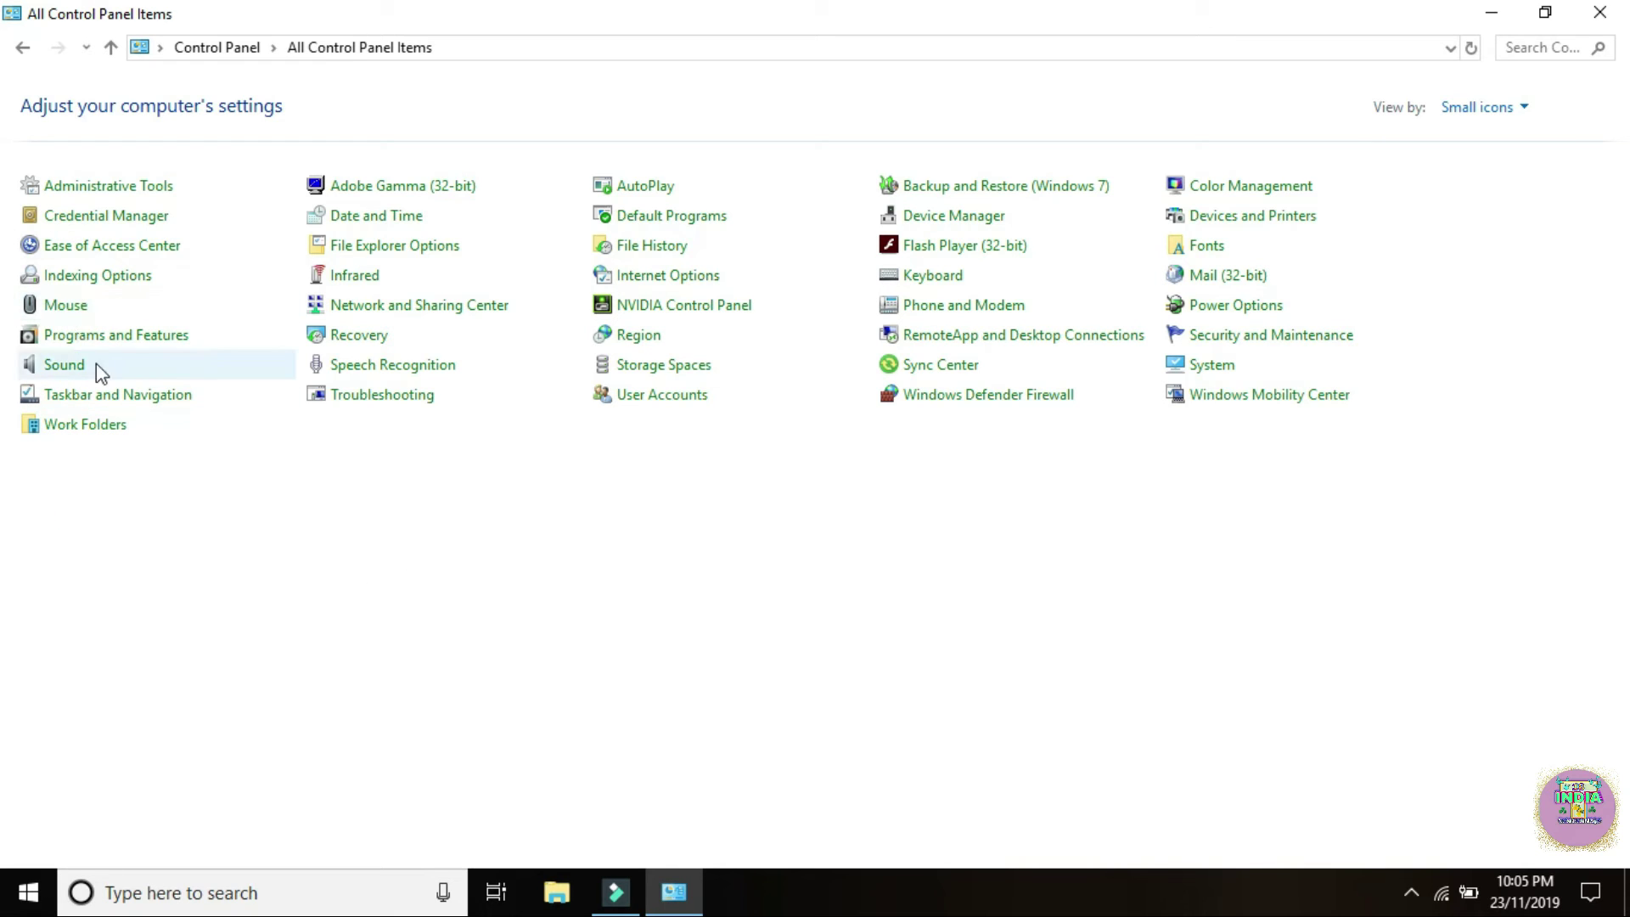
{"action": "left_click", "coordinate": [84, 311]}
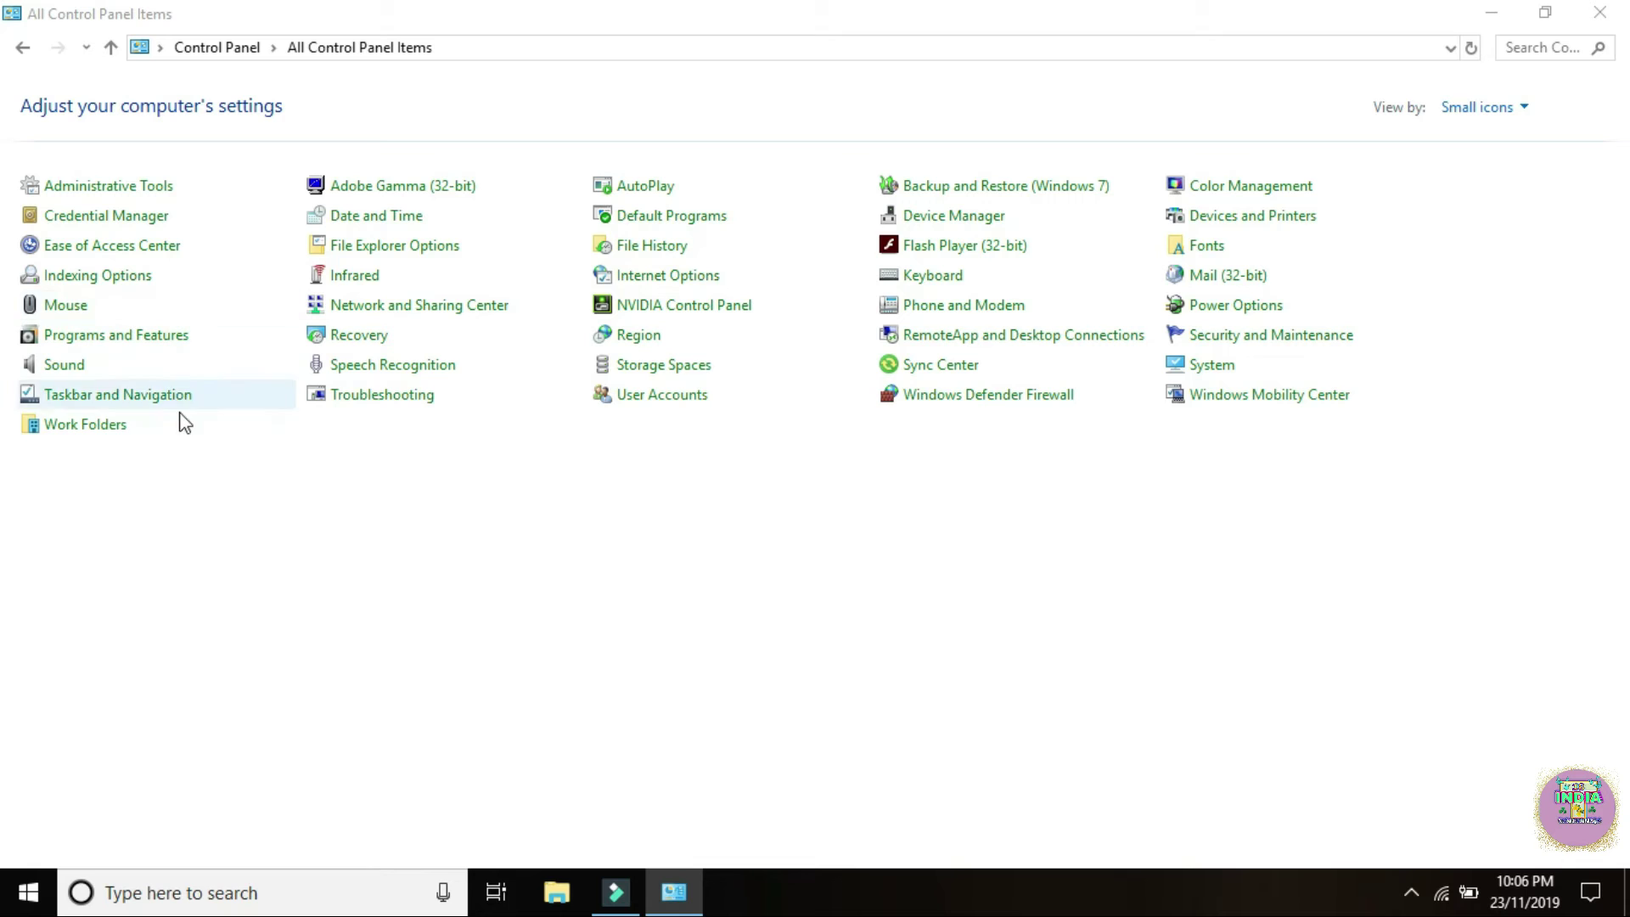
{"action": "left_click", "coordinate": [101, 311]}
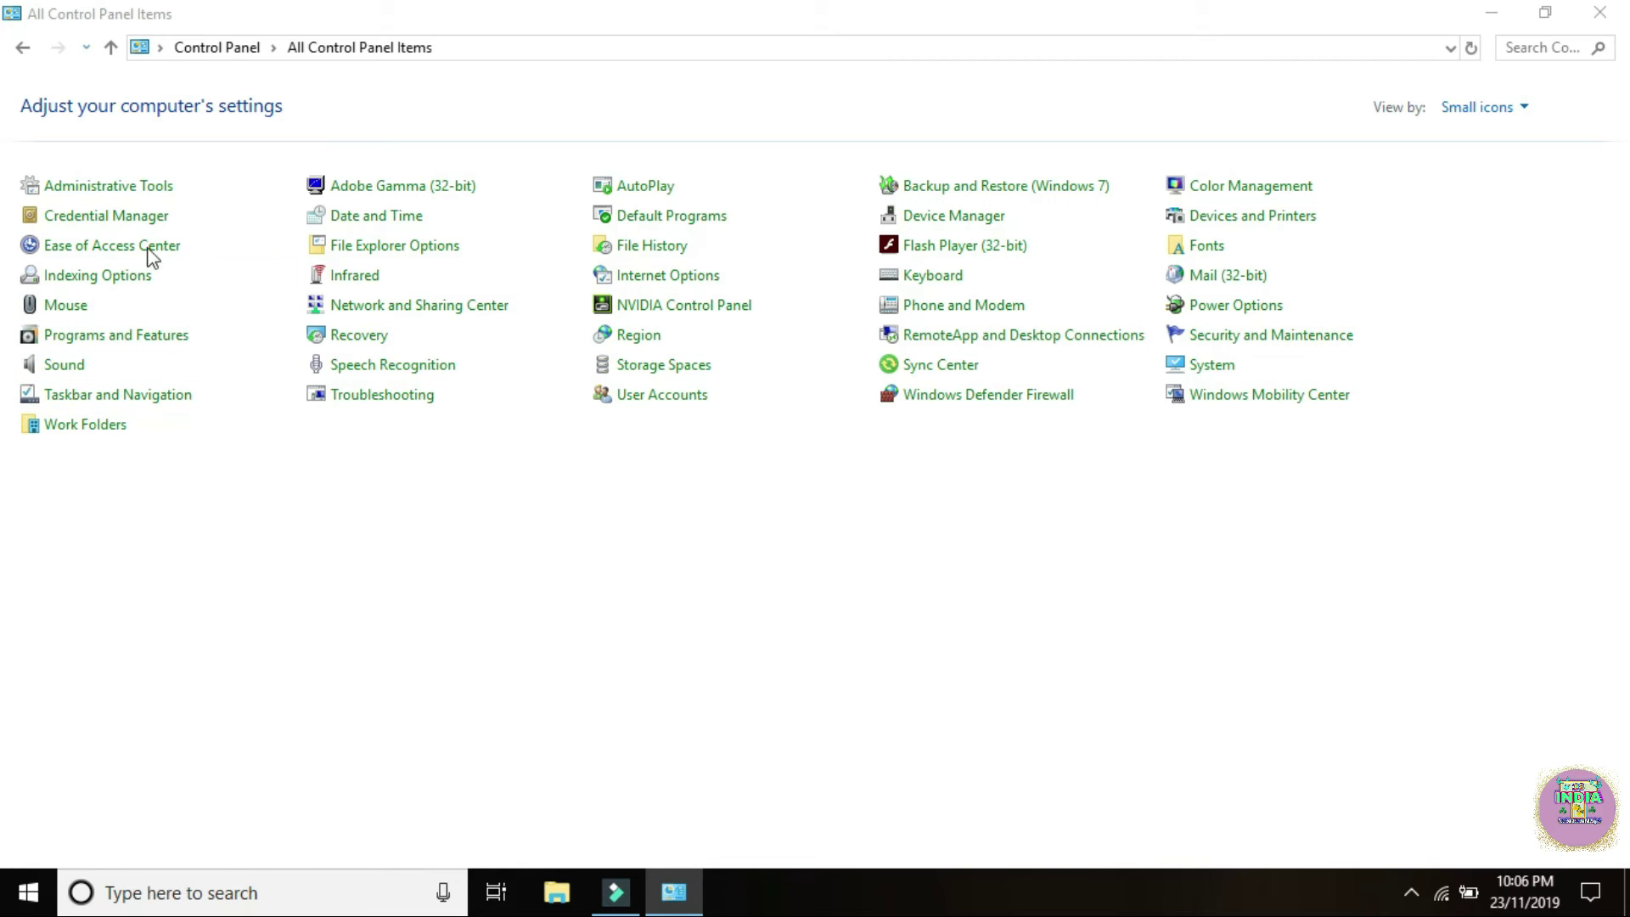
{"action": "left_click", "coordinate": [86, 315]}
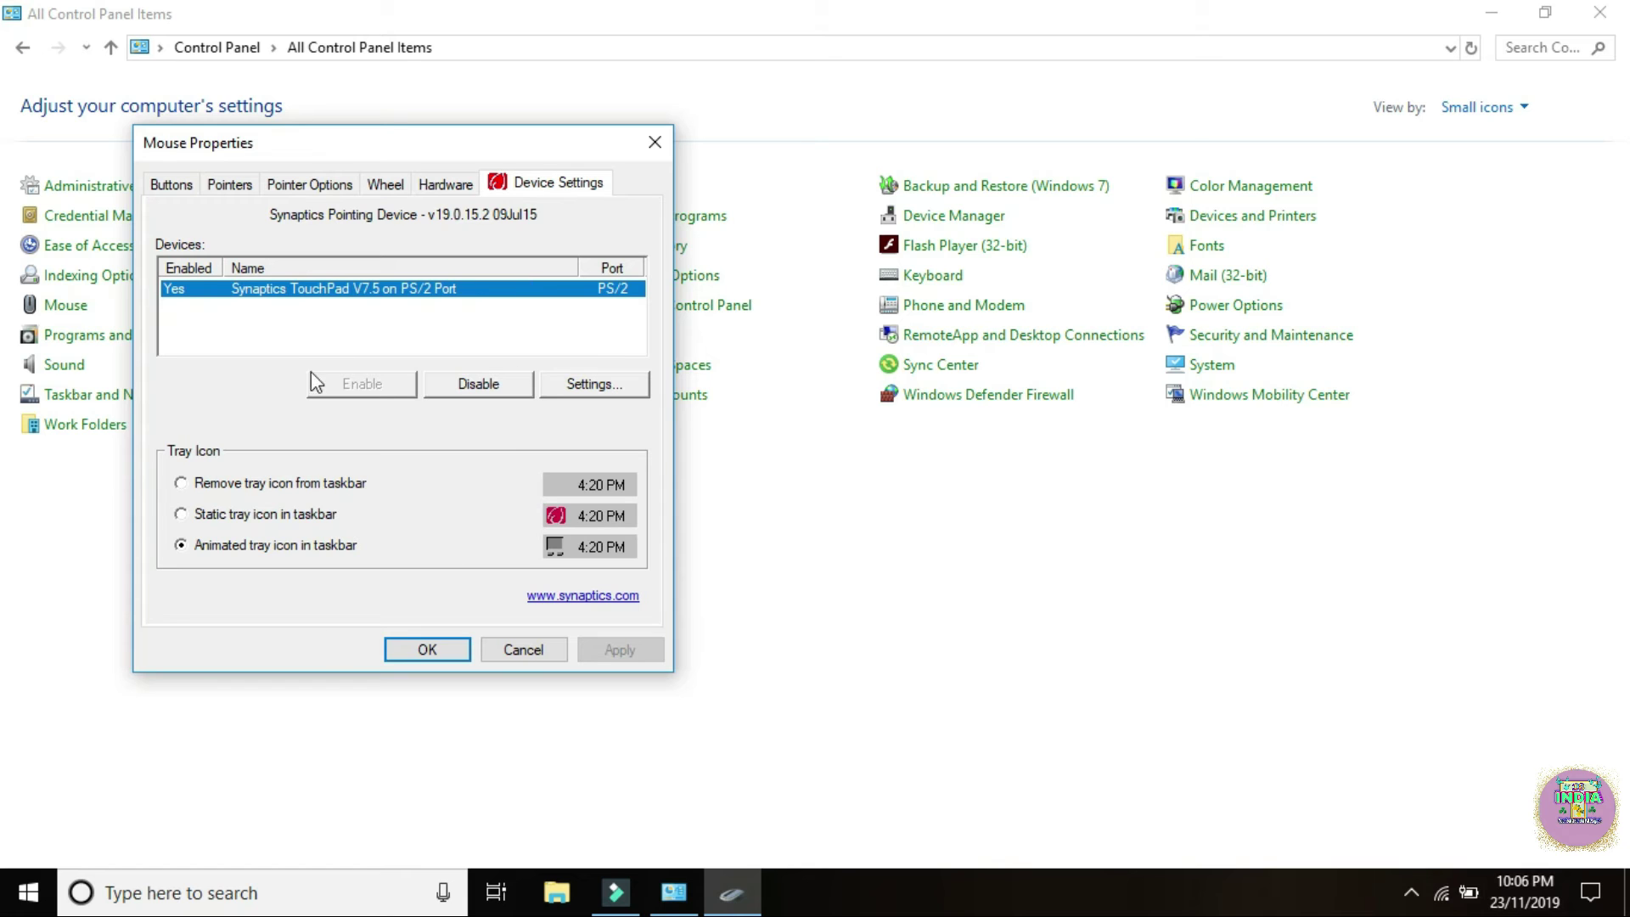
{"action": "left_click", "coordinate": [329, 186]}
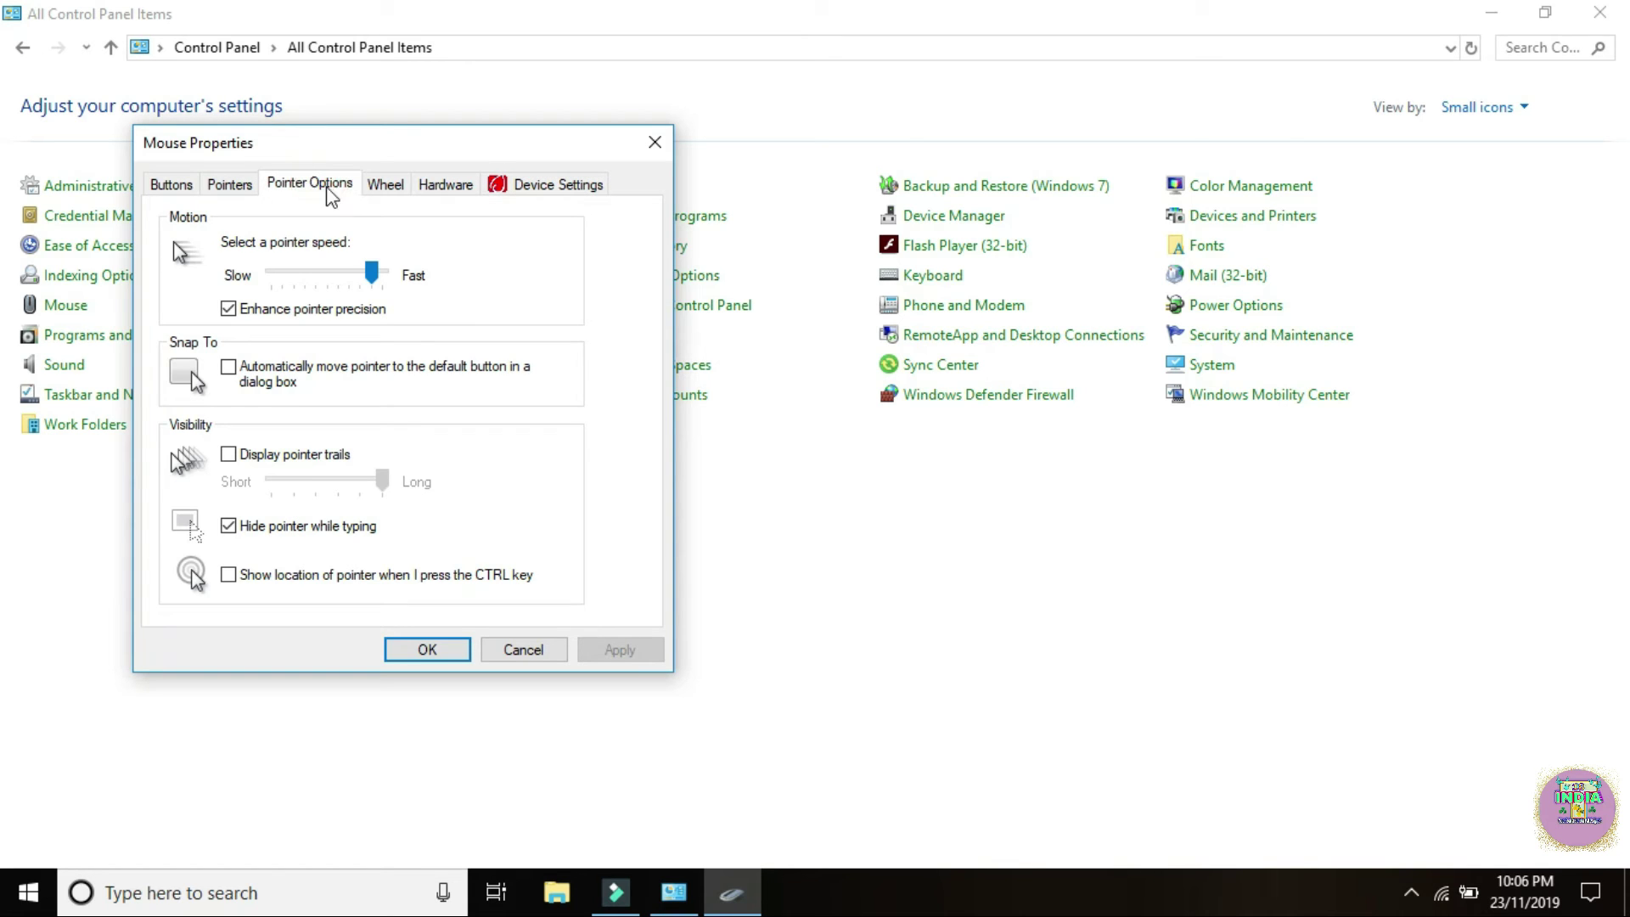
{"action": "left_click", "coordinate": [556, 188]}
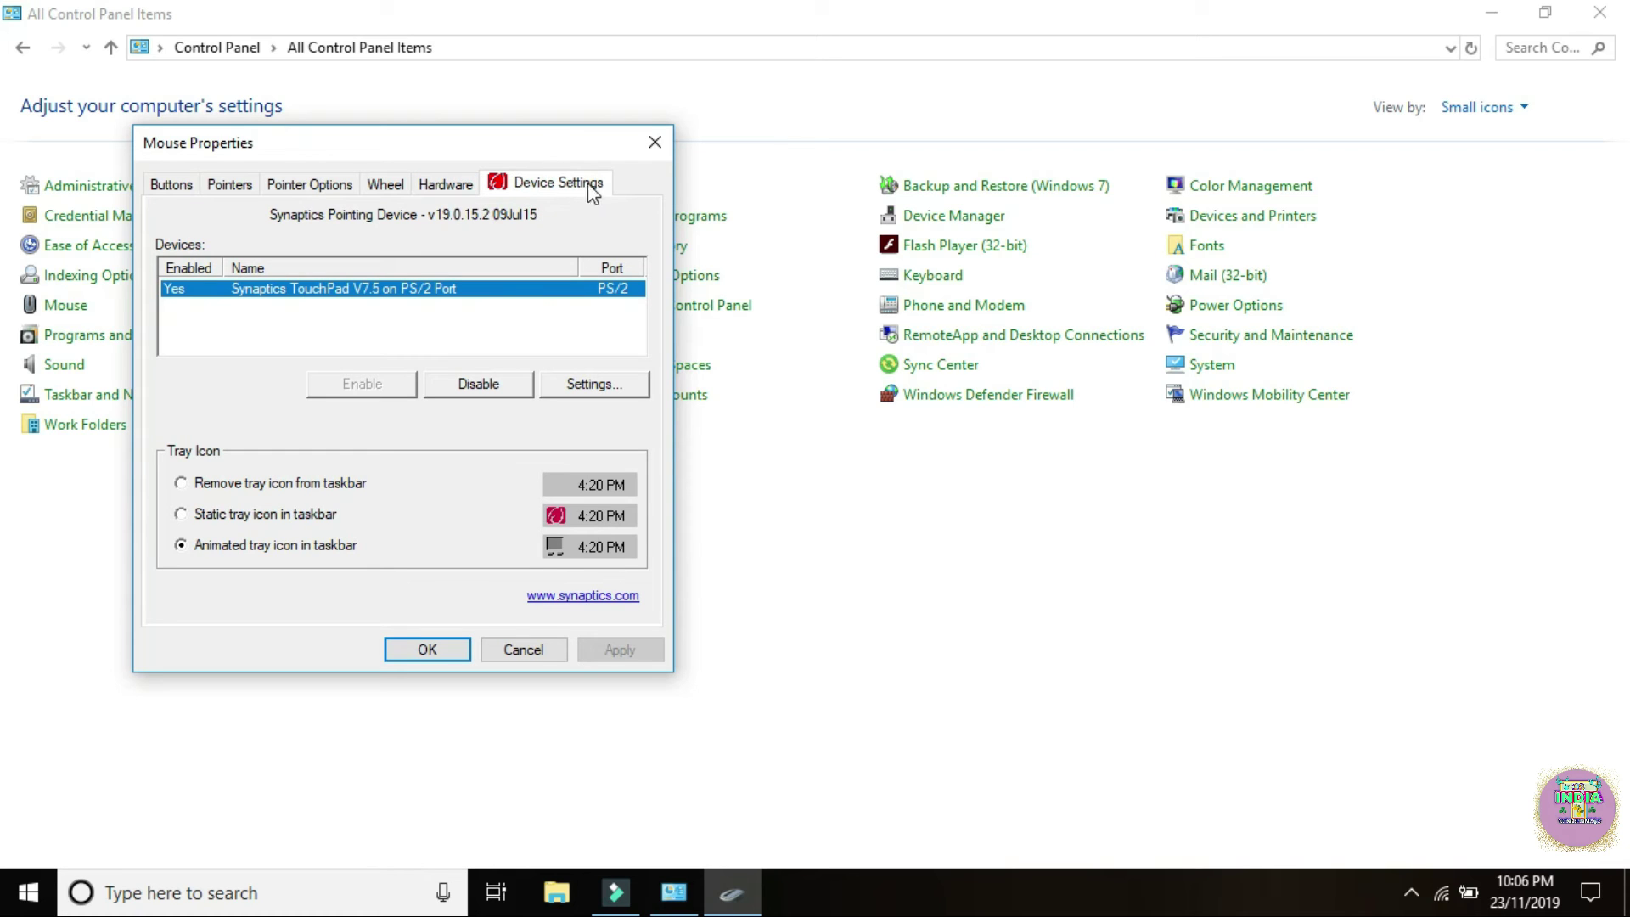
- Open the Synaptics TouchPad's device settings, enable tapping and apply the change
{"action": "left_click", "coordinate": [577, 384]}
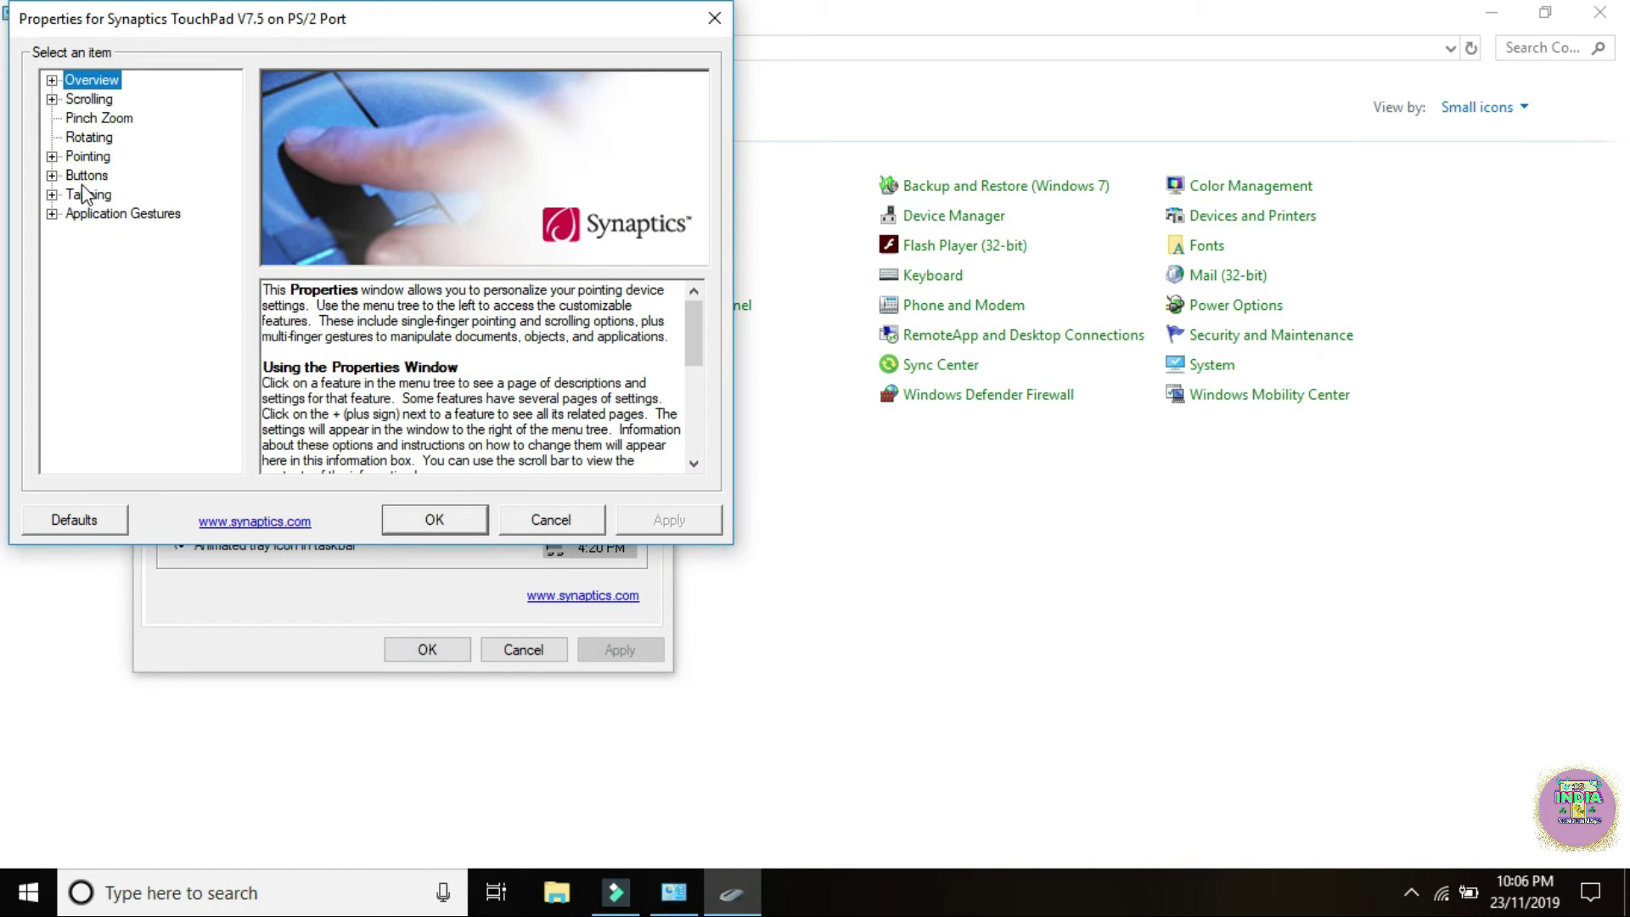
{"action": "left_click", "coordinate": [75, 158]}
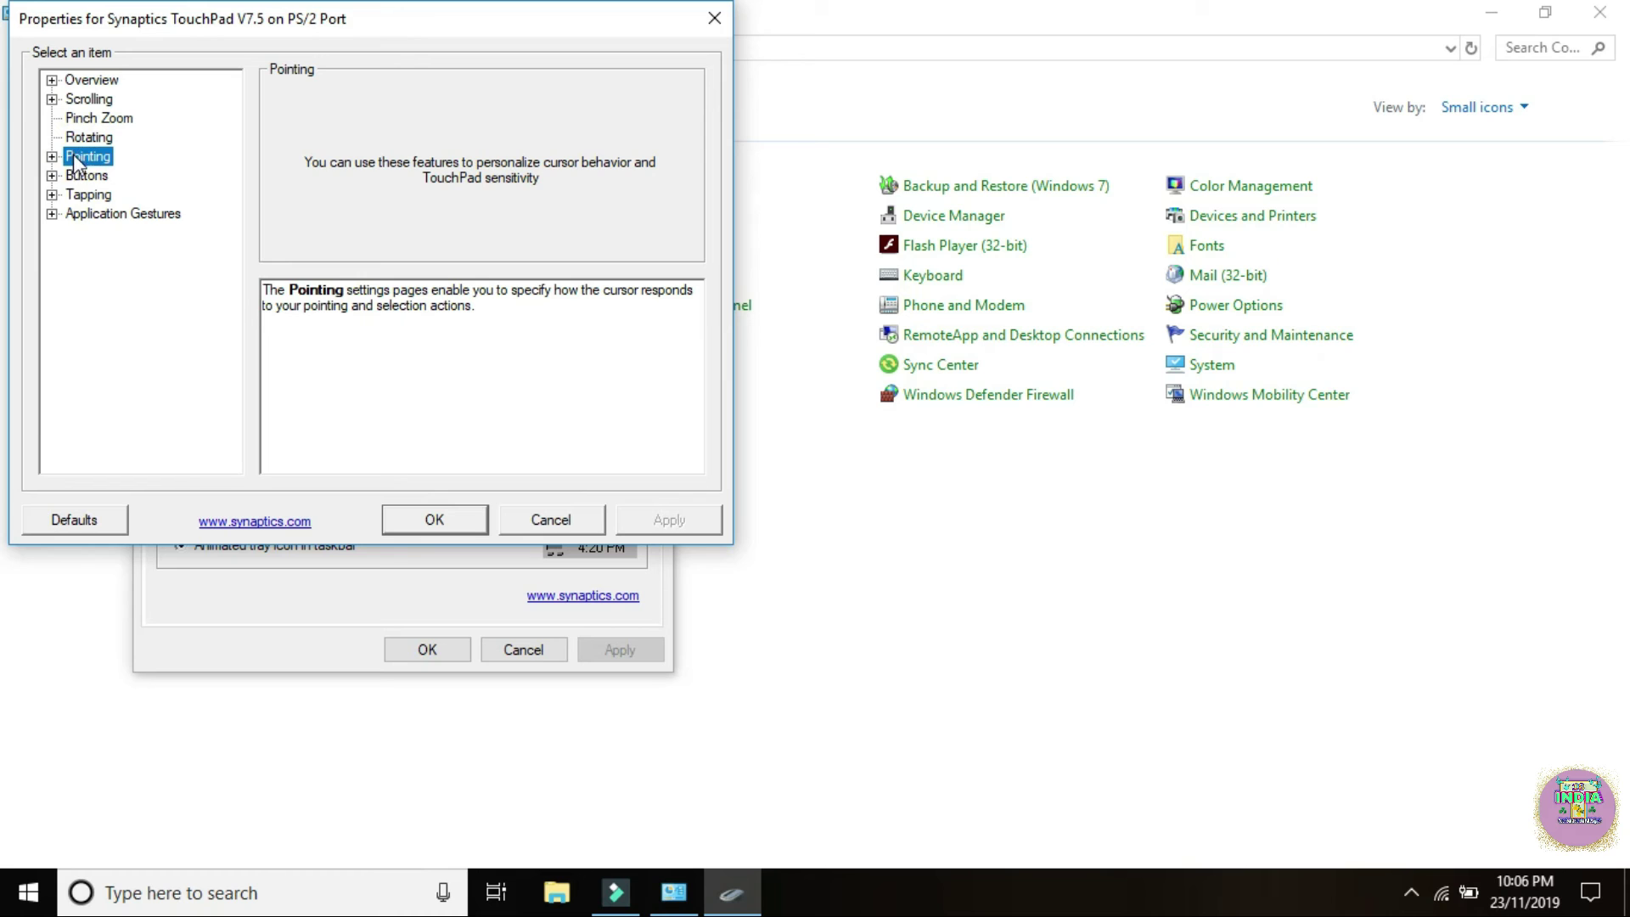
{"action": "left_click", "coordinate": [75, 196]}
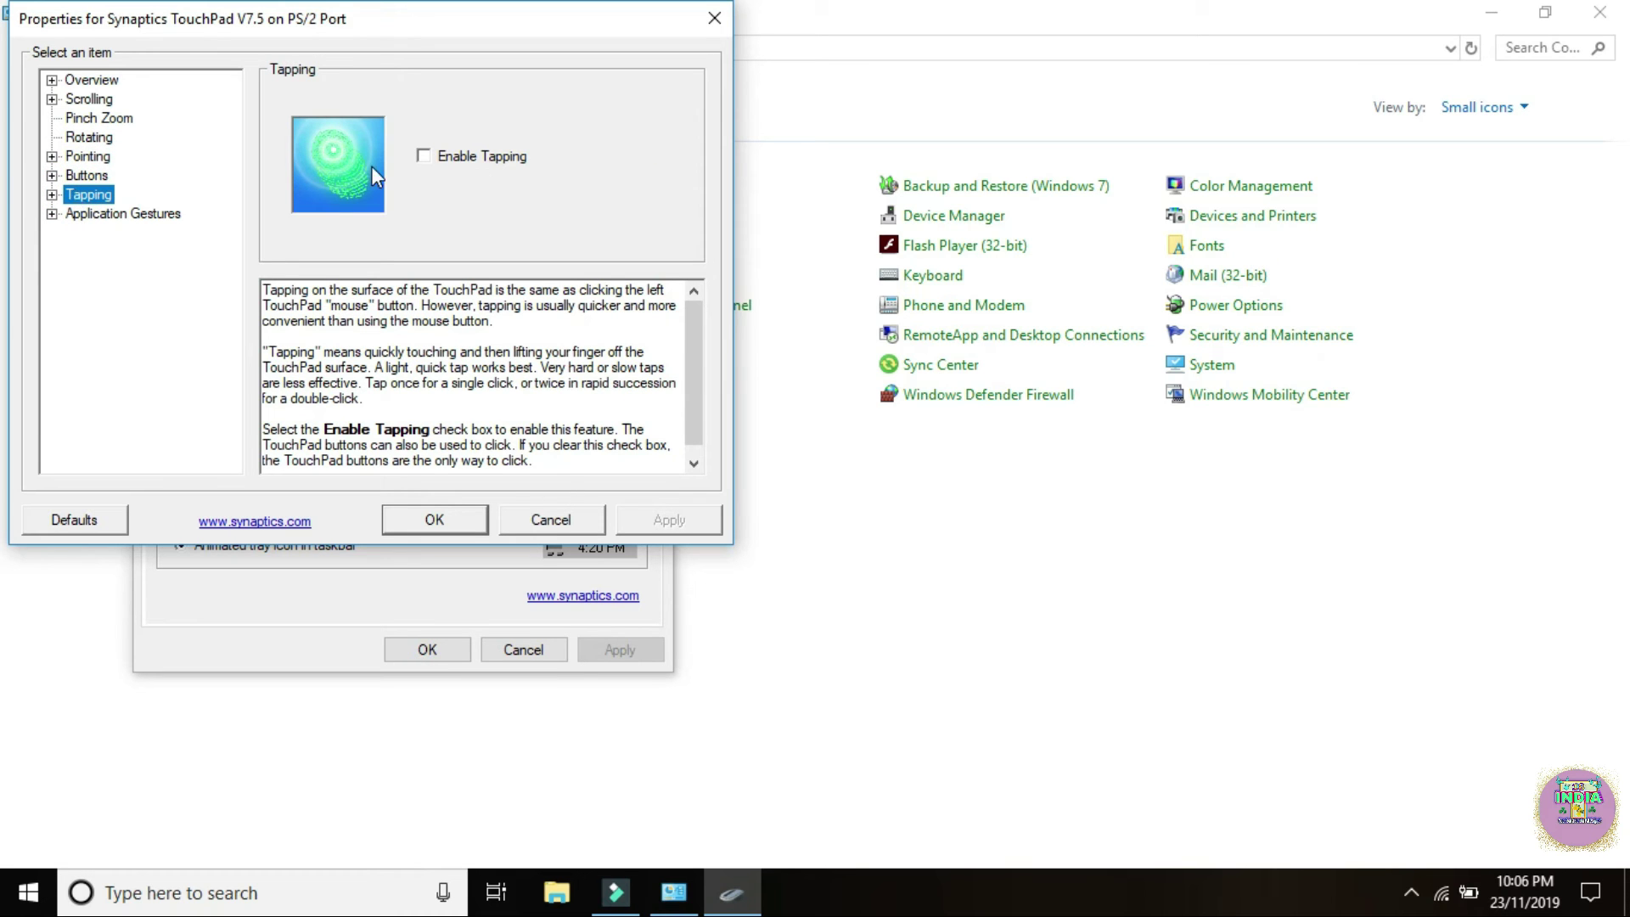
{"action": "left_click", "coordinate": [423, 156]}
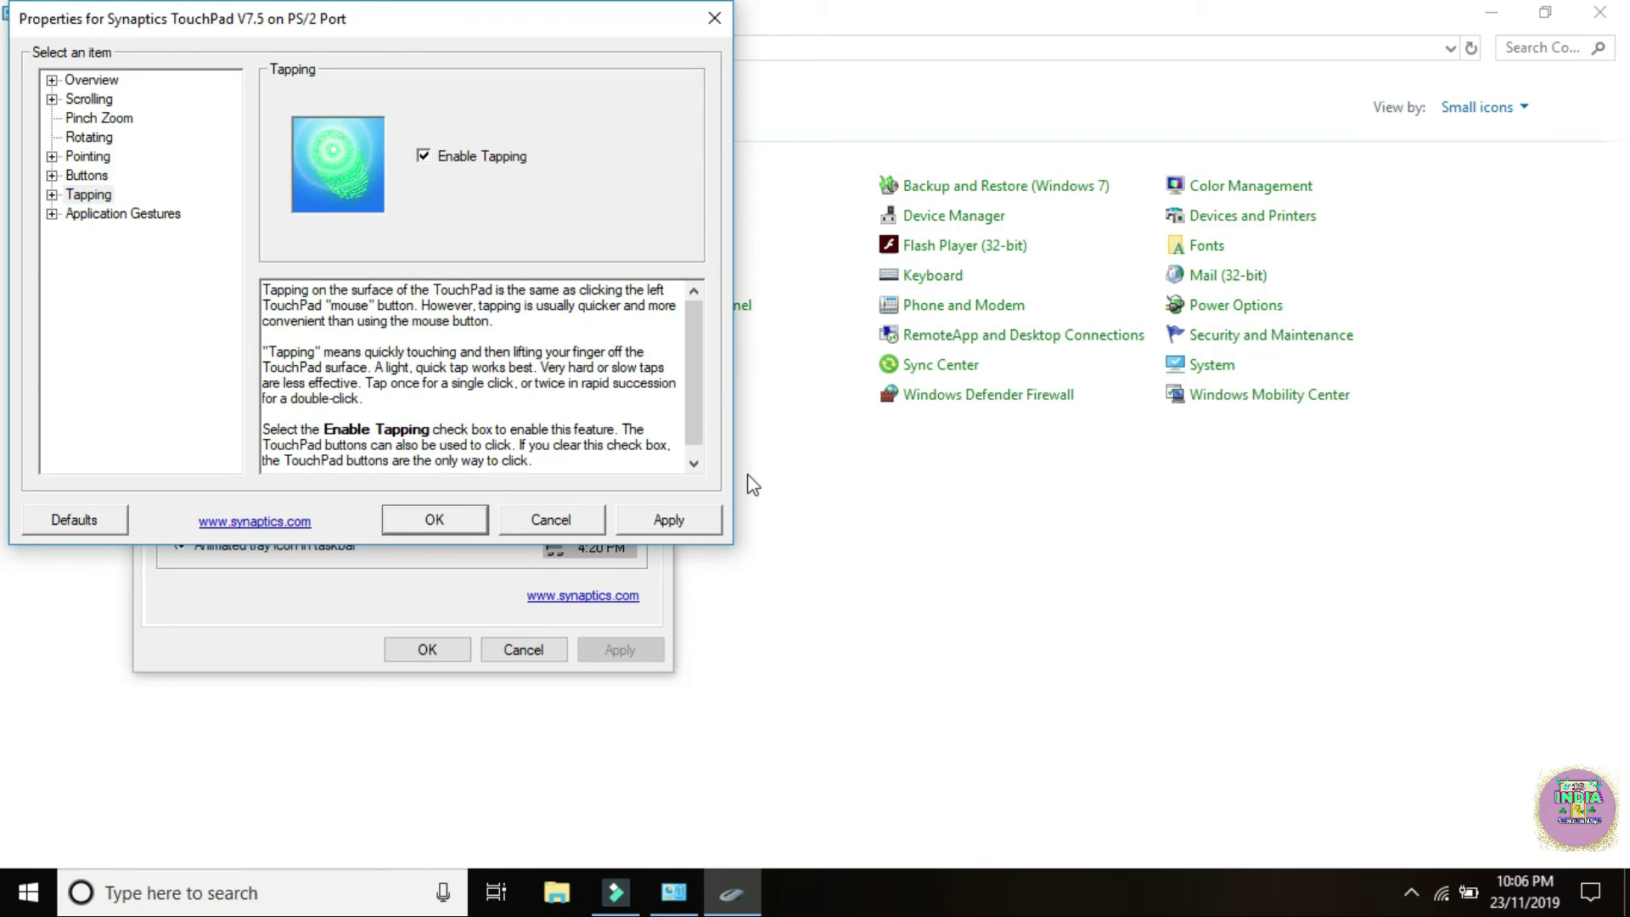
{"action": "left_click", "coordinate": [665, 526]}
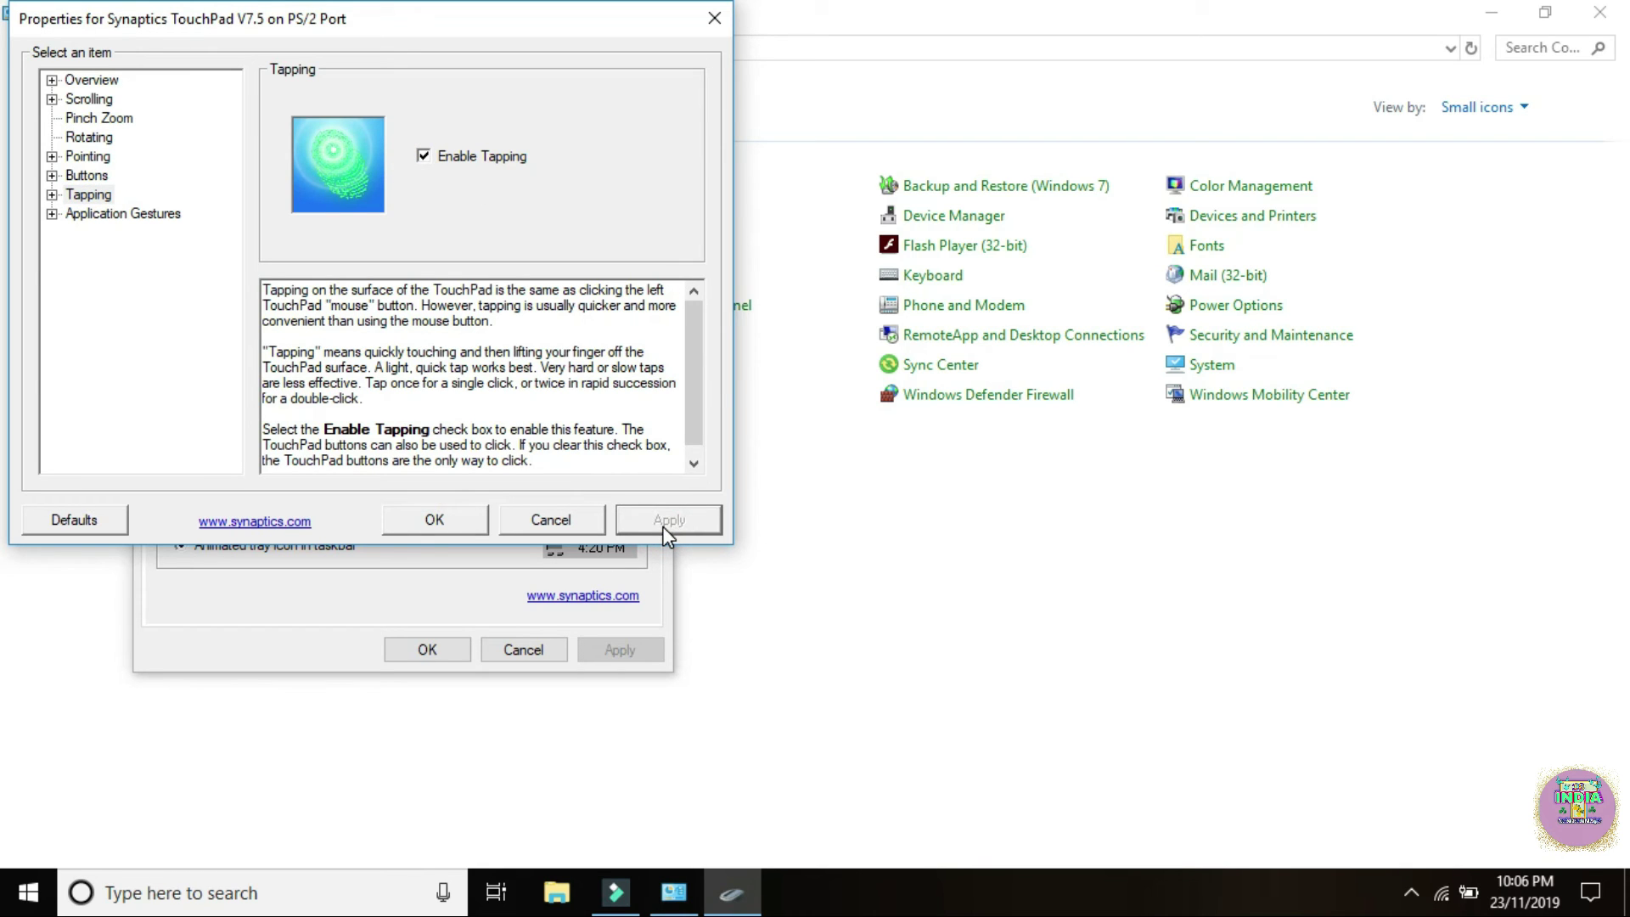
- Confirm the TouchPad settings, and close the mouse properties and Control Panel to return to the desktop
{"action": "left_click", "coordinate": [429, 525]}
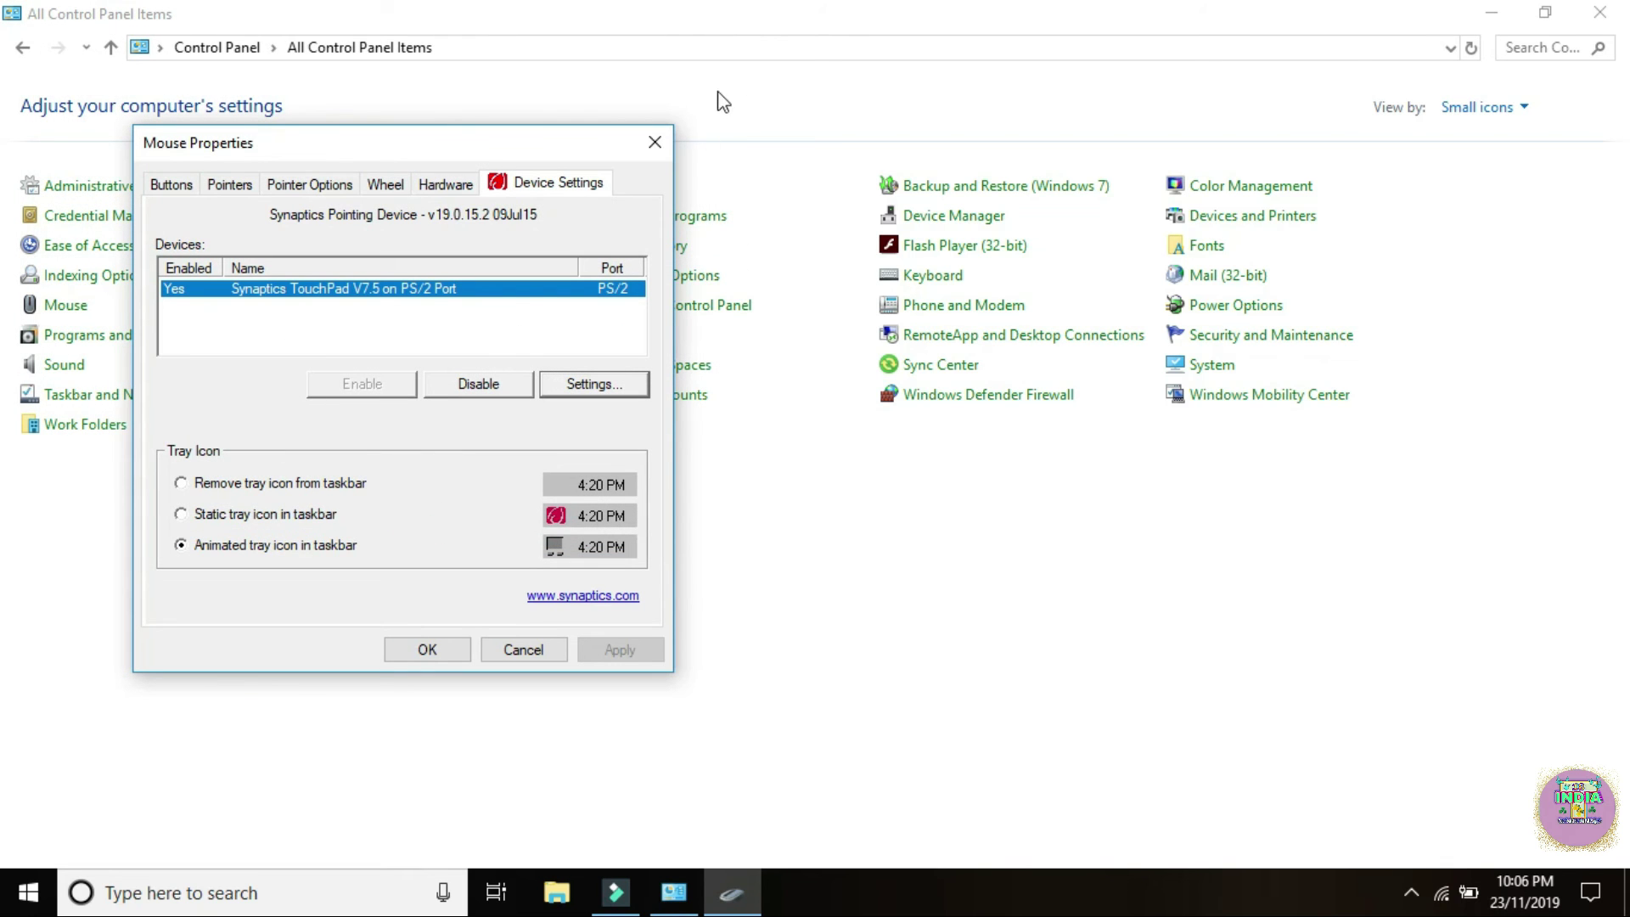
{"action": "left_click", "coordinate": [649, 143]}
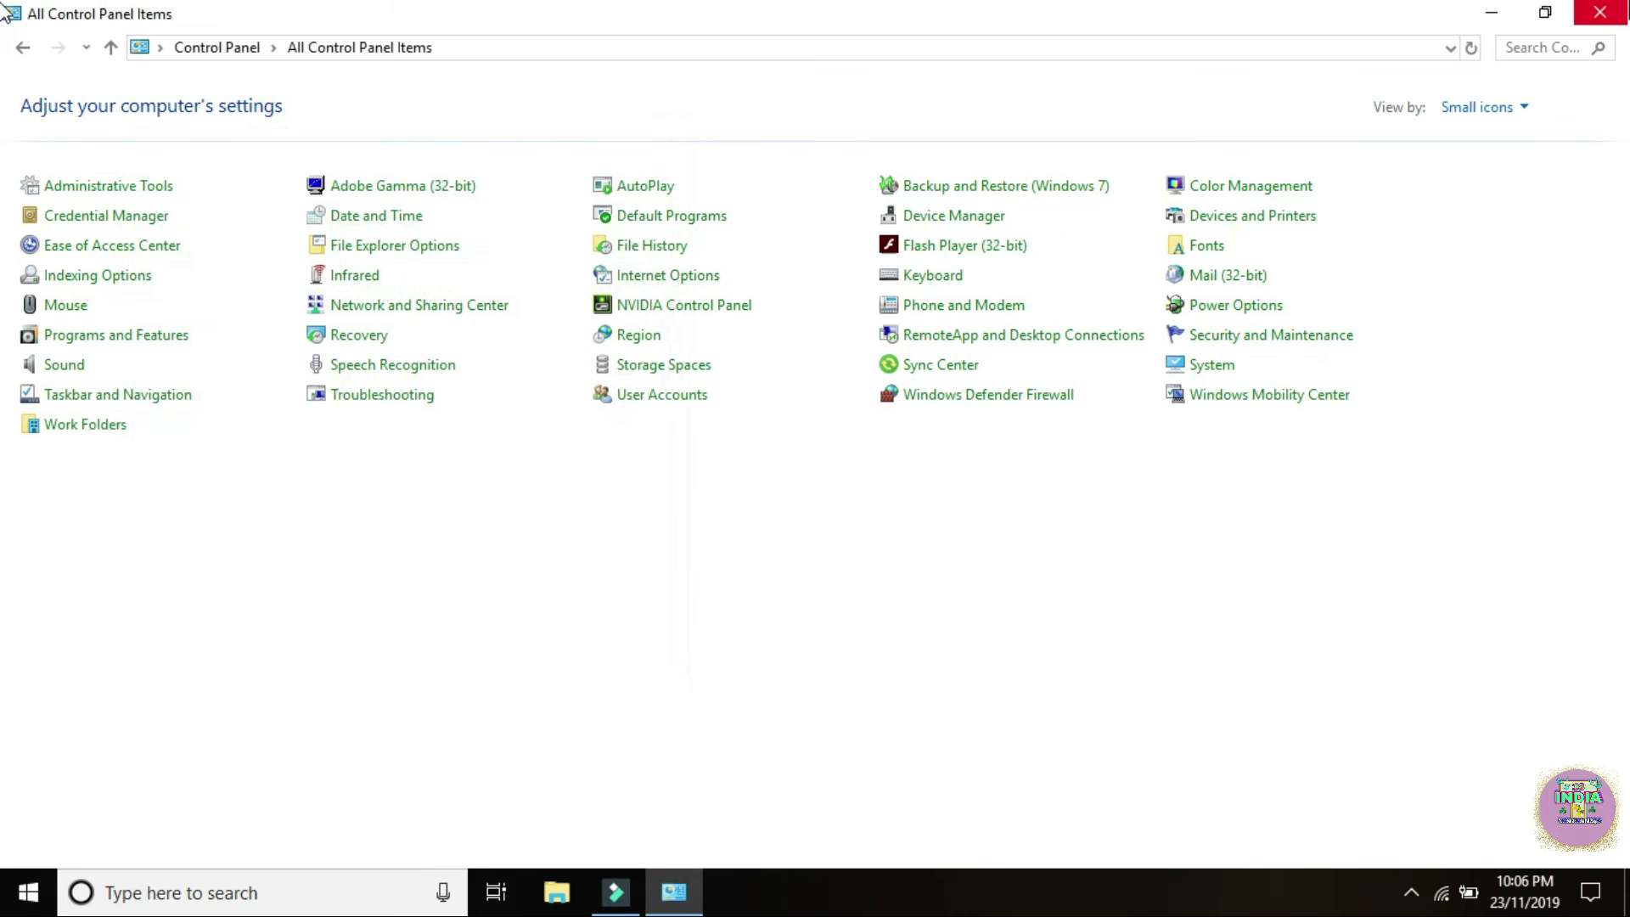
{"action": "left_click", "coordinate": [1600, 12]}
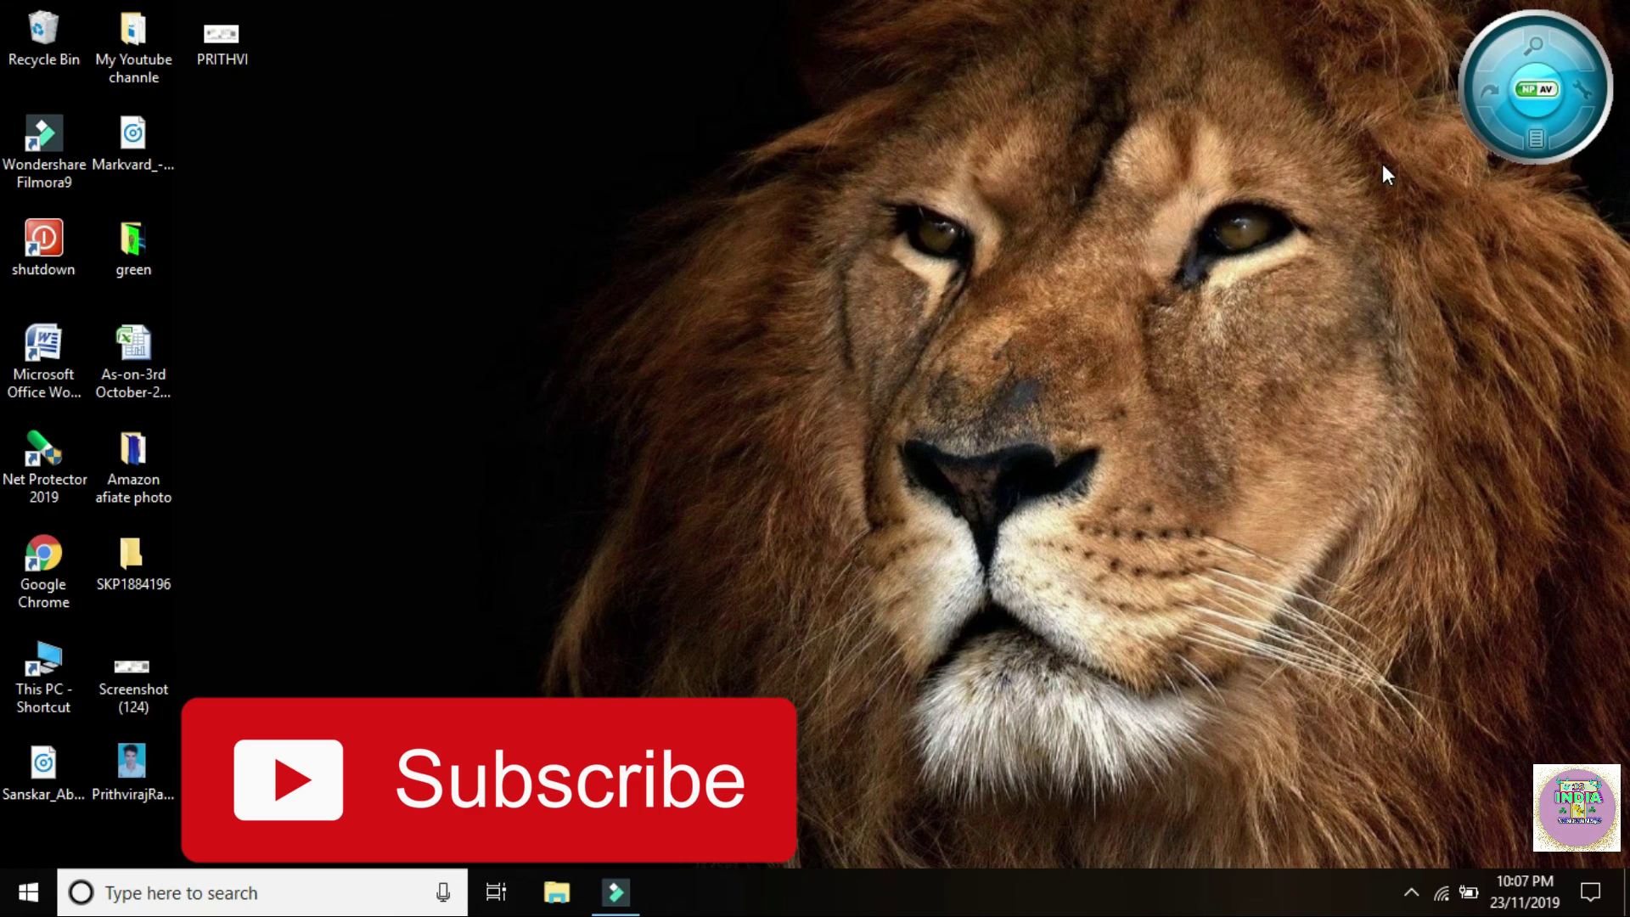
- Refresh the Windows desktop several times in a row
{"action": "right_click", "coordinate": [1189, 165]}
{"action": "left_click", "coordinate": [1250, 241]}
{"action": "right_click", "coordinate": [629, 127]}
{"action": "left_click", "coordinate": [705, 200]}
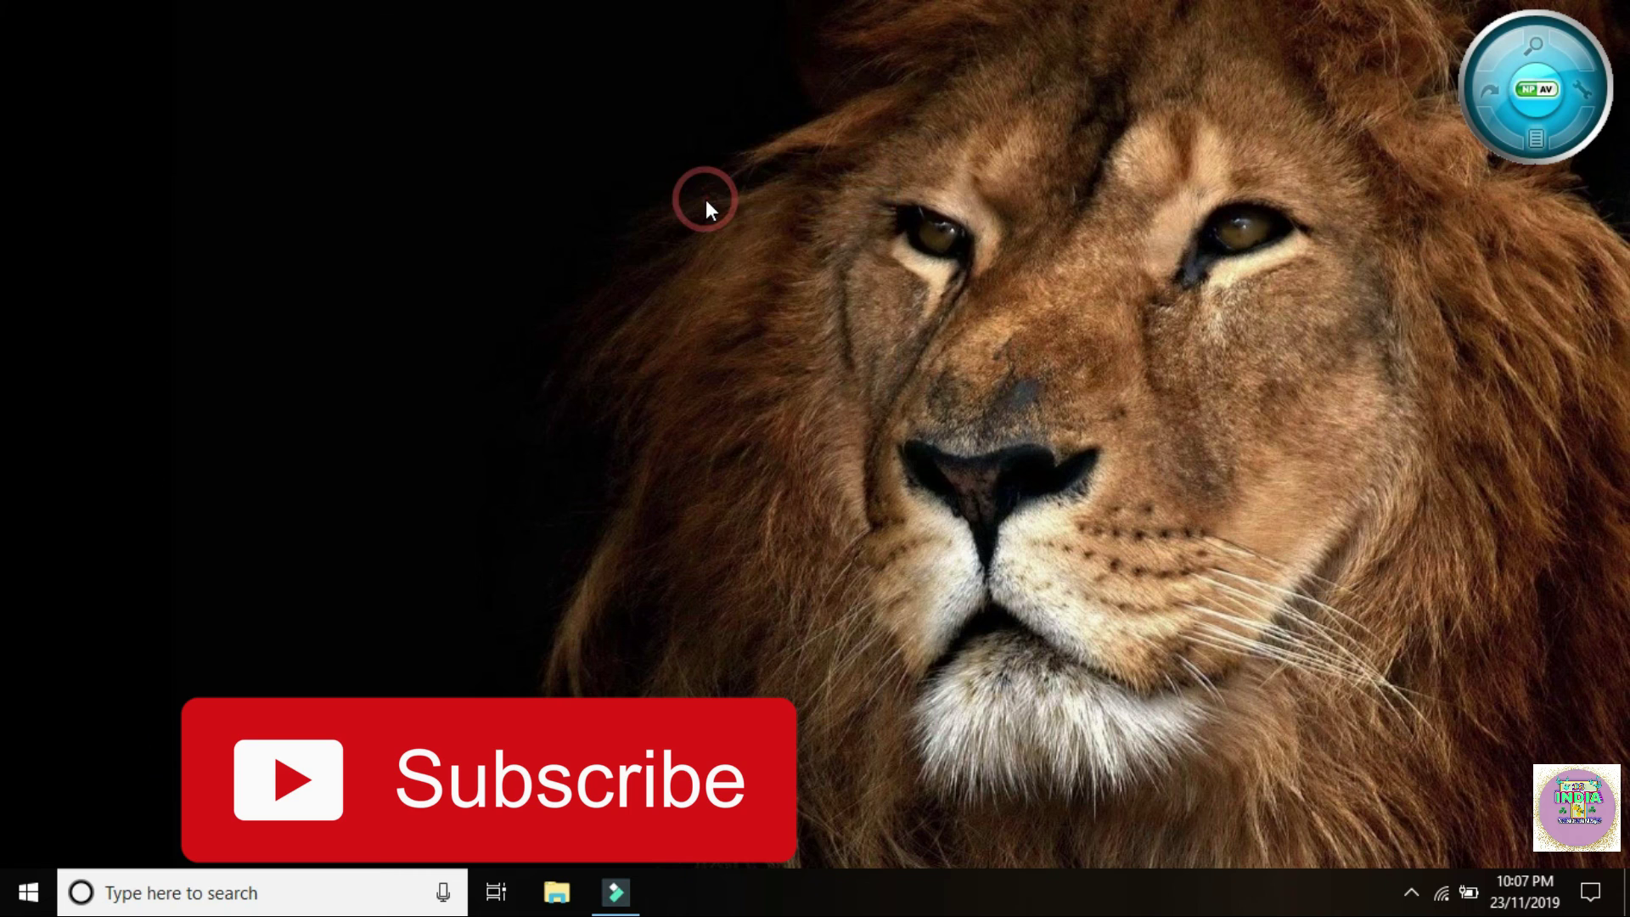
{"action": "right_click", "coordinate": [706, 201]}
{"action": "left_click", "coordinate": [780, 272]}
{"action": "right_click", "coordinate": [780, 272]}
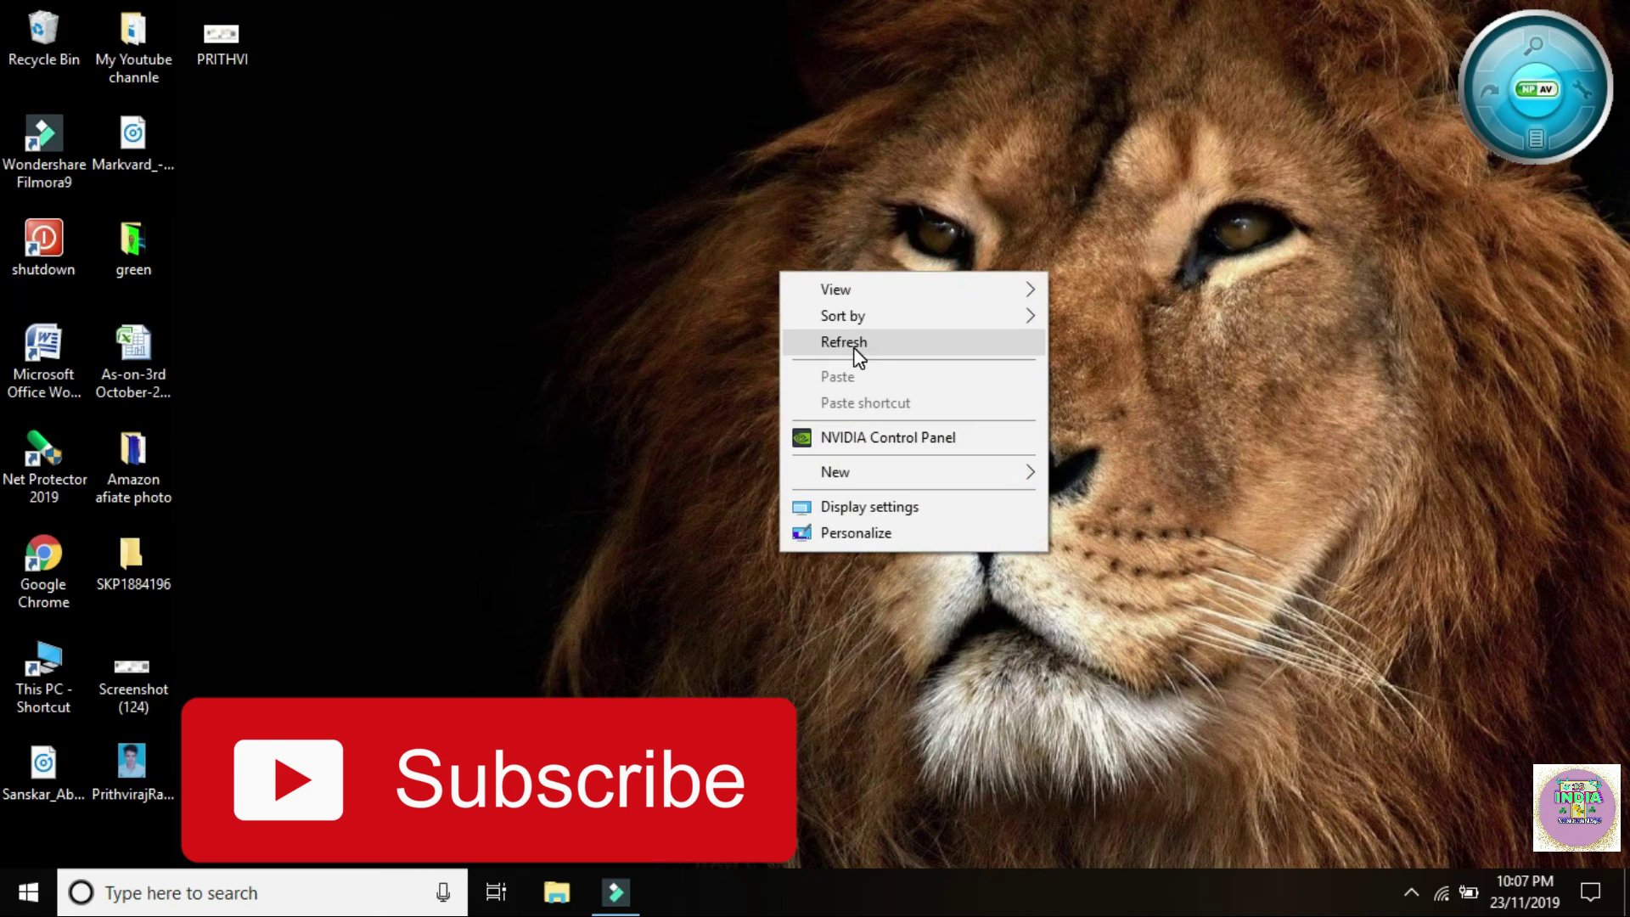